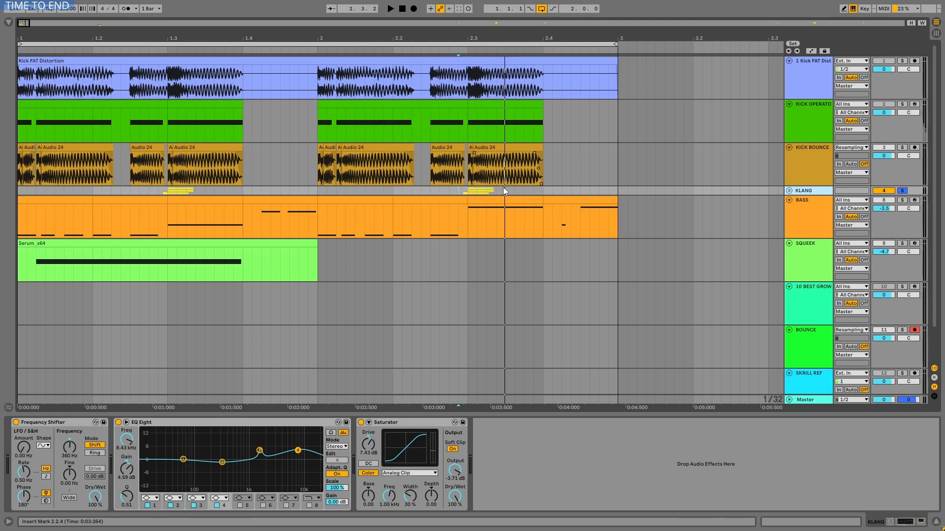
Solo and play the BASS track, followed by the SQUEEK track from the start of its note
left_click_drag(516, 192, 453, 191)
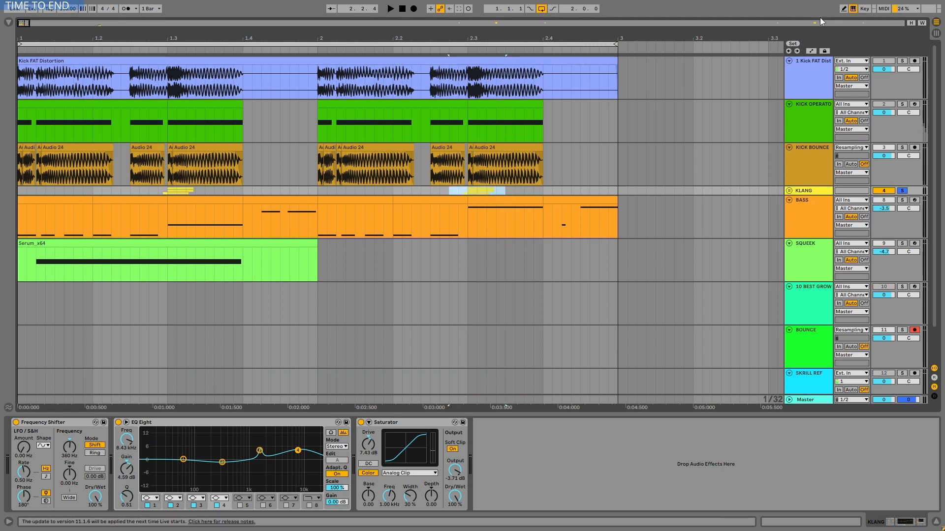
left_click(503, 192)
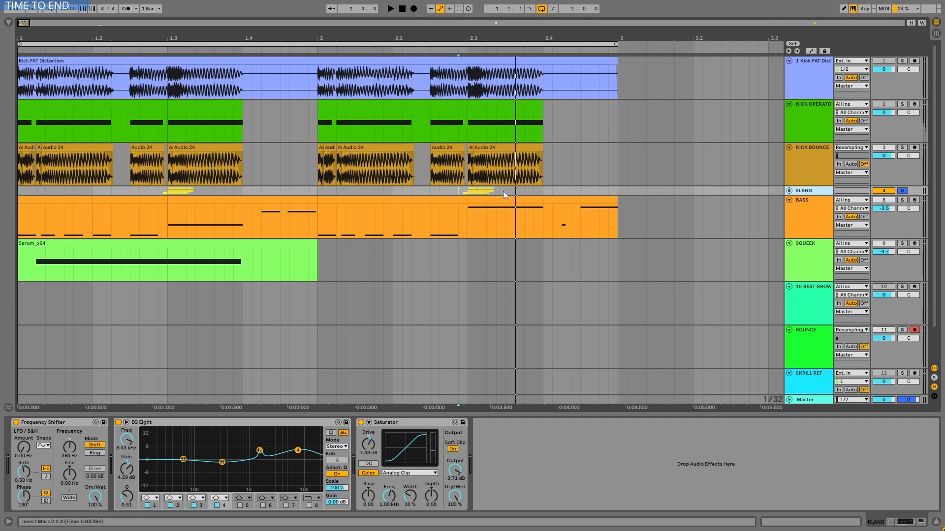
left_click(880, 203)
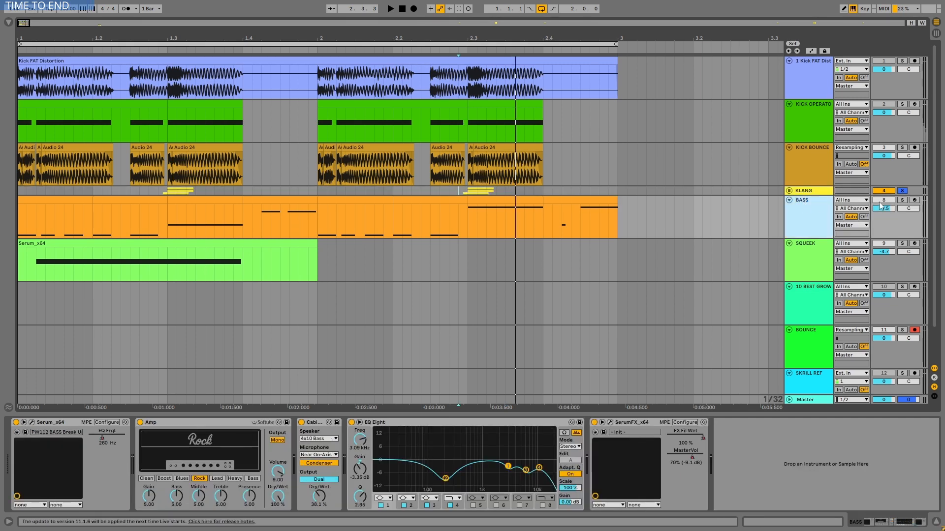
left_click(902, 200)
key("space")
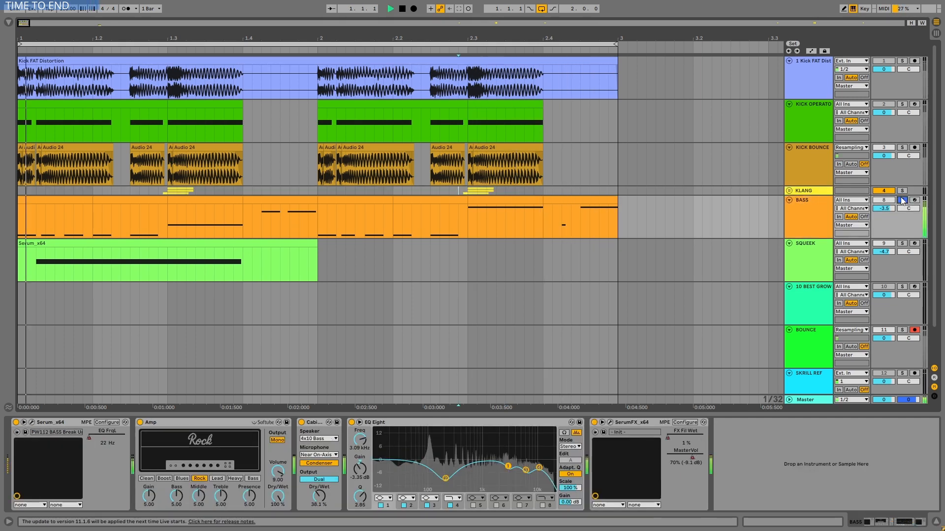
left_click(902, 243)
key("space")
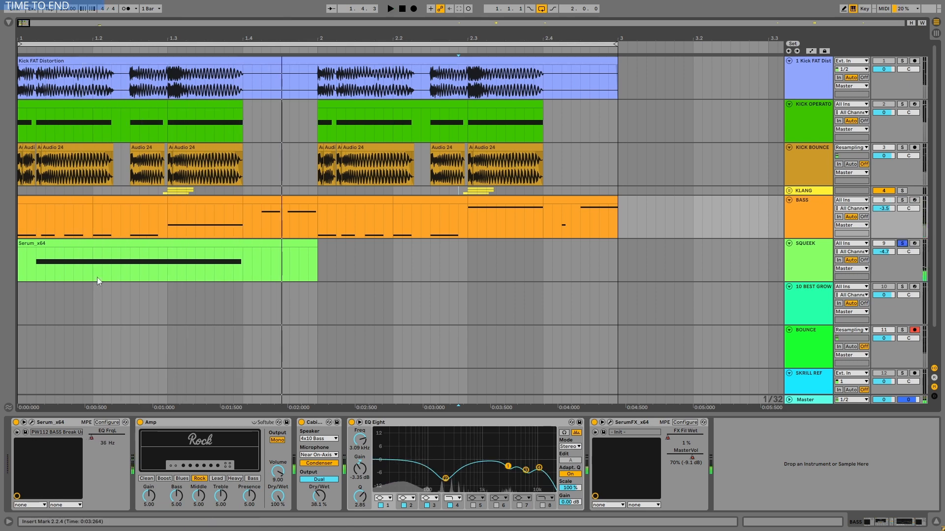
left_click(34, 261)
key("space")
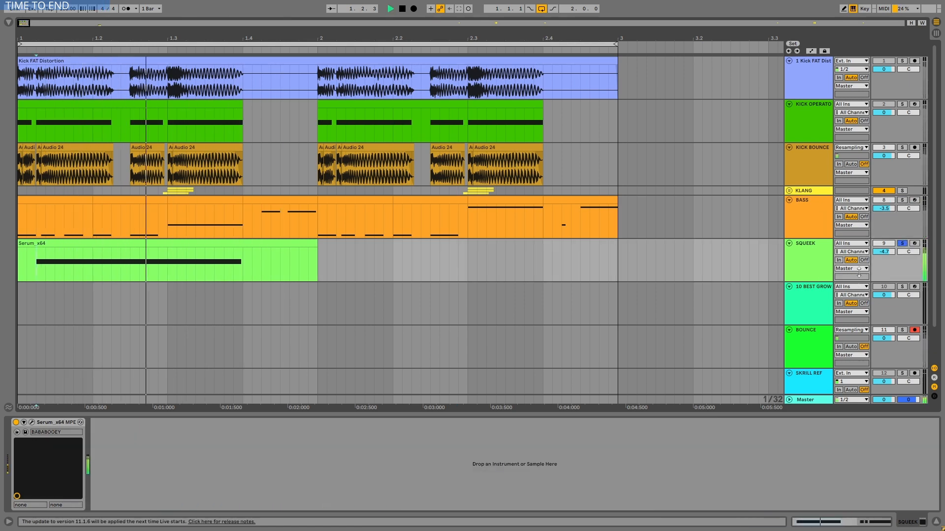
Solo the KICK BOUNCE track and play it from the start of the arrangement
left_click(902, 147)
left_click(823, 150)
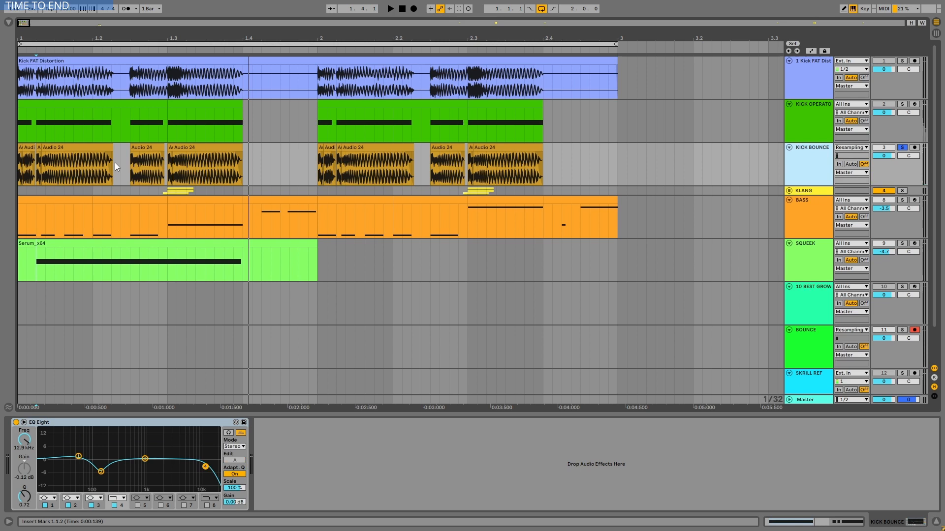
left_click(19, 150)
key("space")
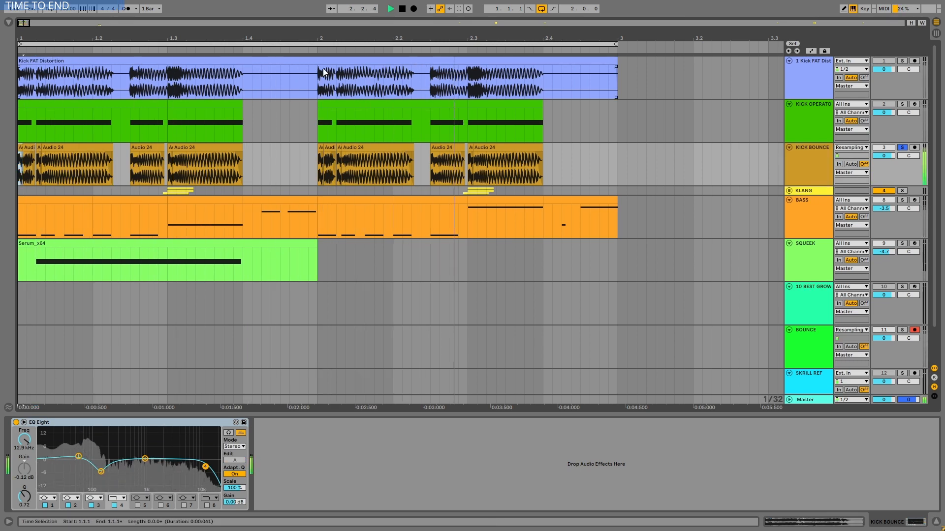
key("space")
Compare the KICK BOUNCE track with its EQ Eight bypassed and re-enabled during playback
left_click(209, 493)
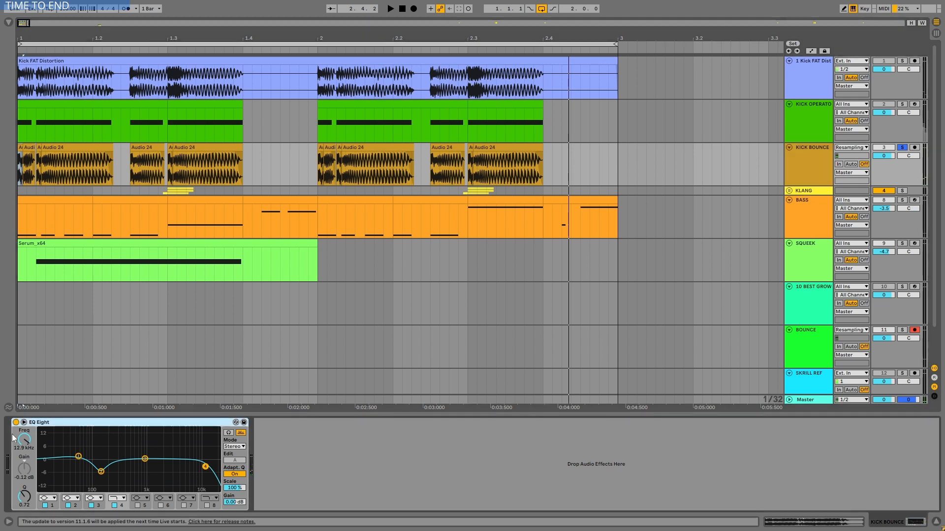
left_click(15, 422)
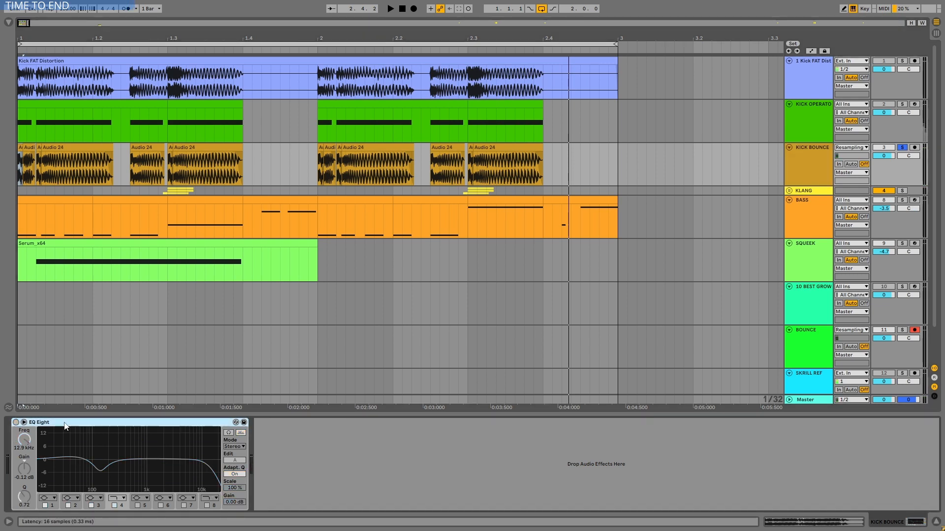
key("space")
left_click(16, 422)
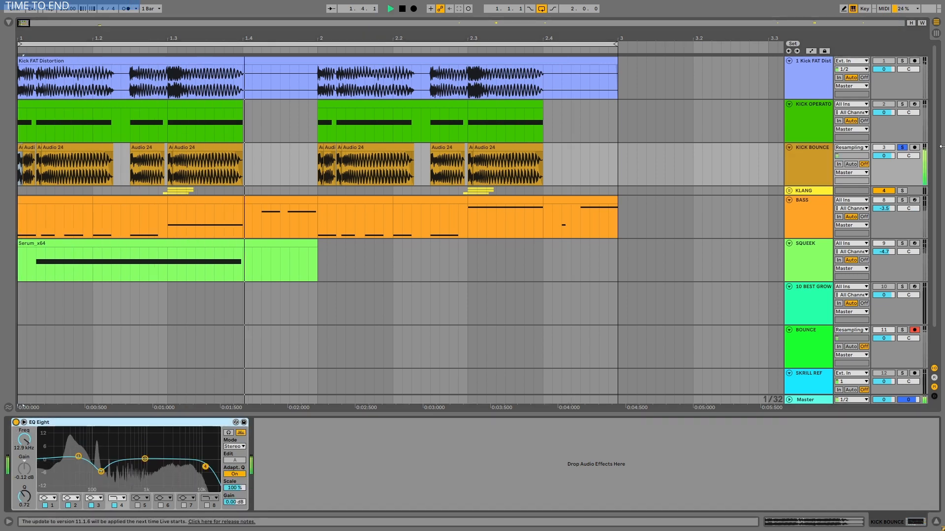
key("space")
Examine the KICK OPERATOR devices: the envelopes of Operator's oscillators B and C, the pitch envelope and the Chorus-Ensemble
left_click(813, 111)
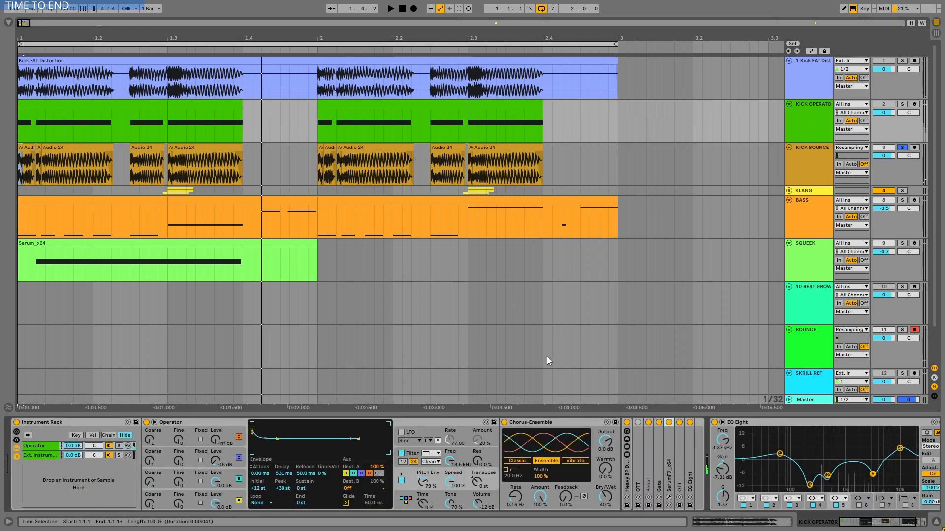
left_click(224, 495)
left_click(231, 475)
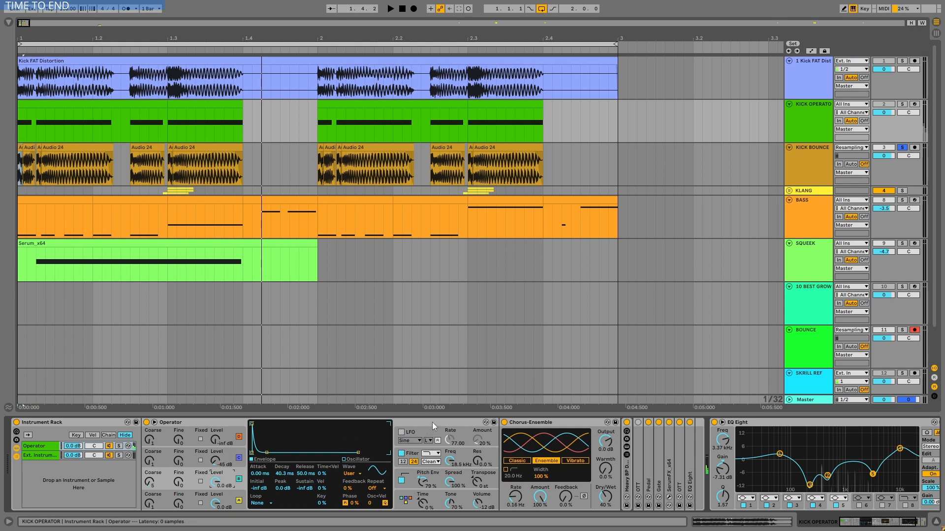
left_click(516, 427)
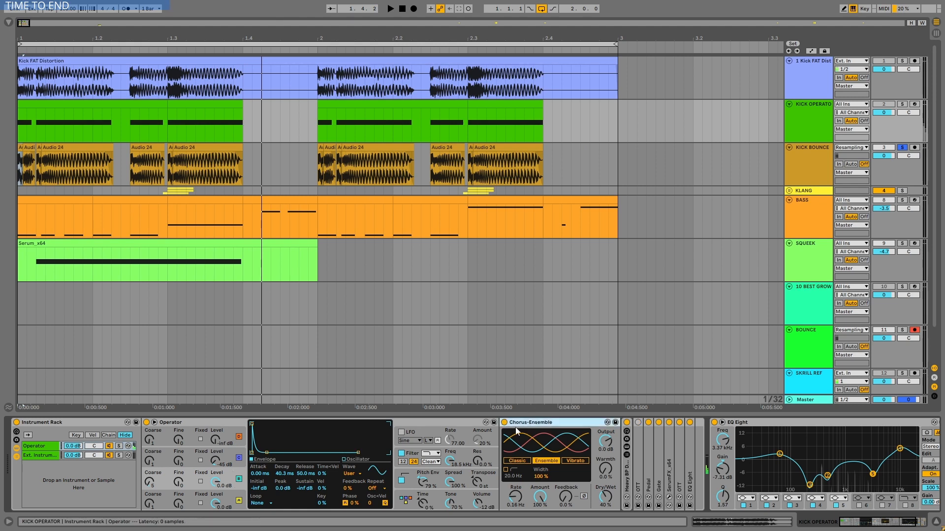
left_click(452, 484)
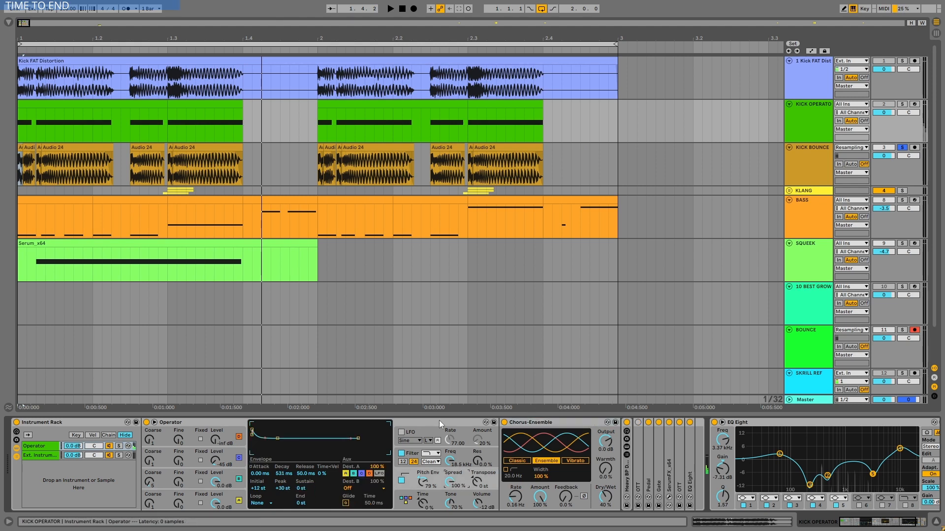
left_click(230, 480)
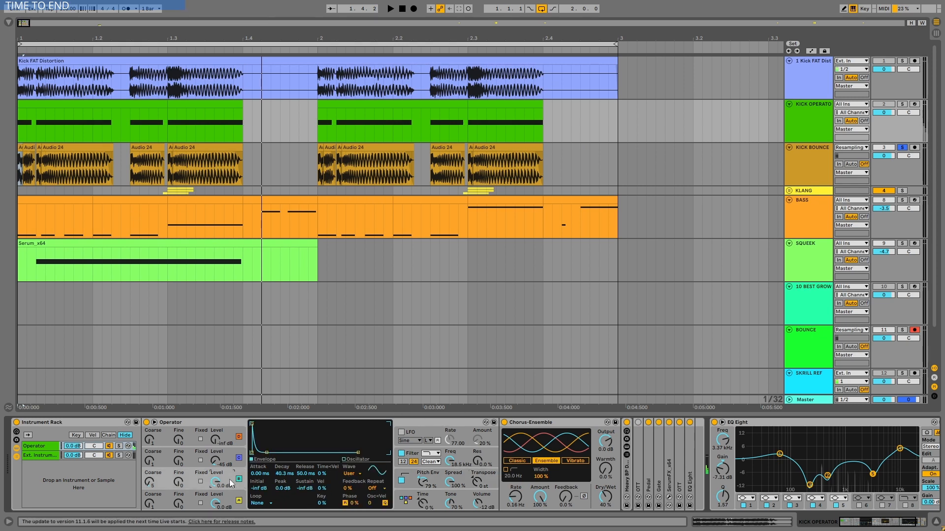
left_click(229, 456)
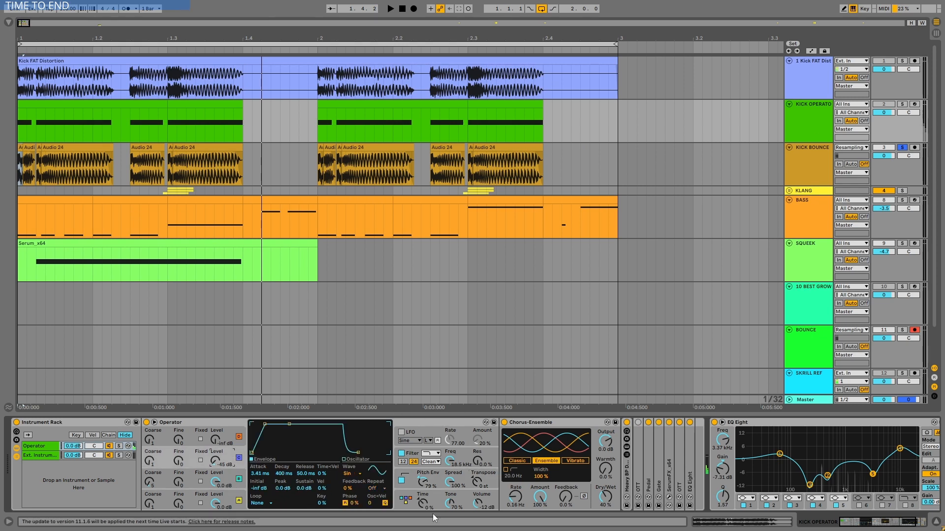
left_click(428, 477)
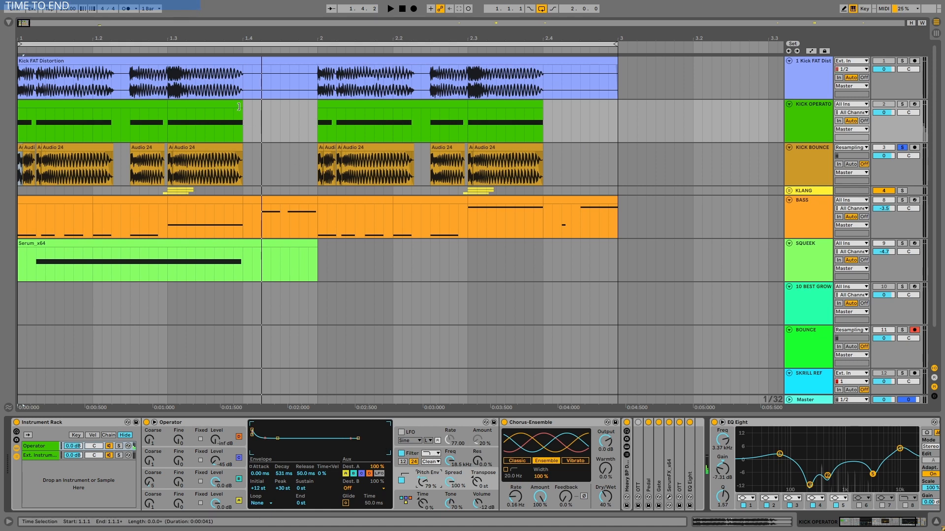
Audition the KICK BOUNCE clips from just before beat 1.3 and from exactly beat 1.3
left_click_drag(167, 44, 180, 209)
left_click(167, 174)
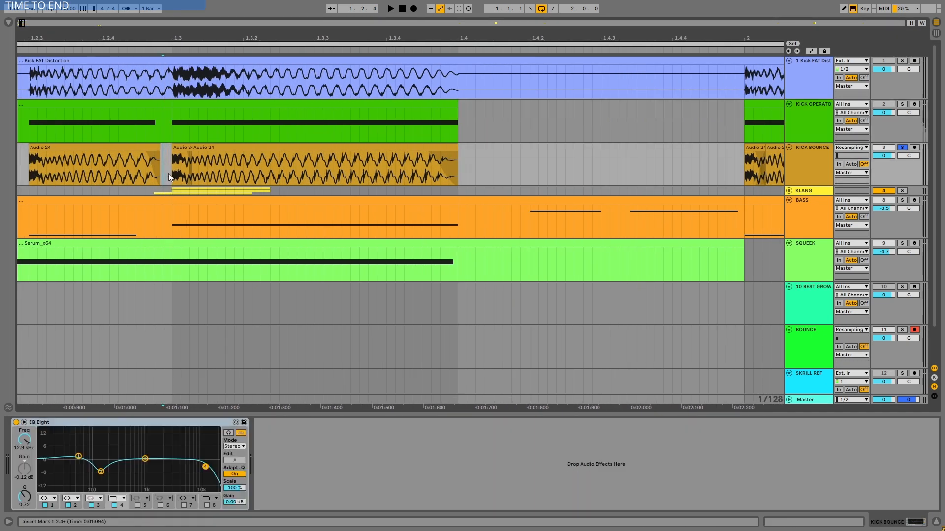
key("space")
key("space")
key("space")
left_click(173, 170)
key("space")
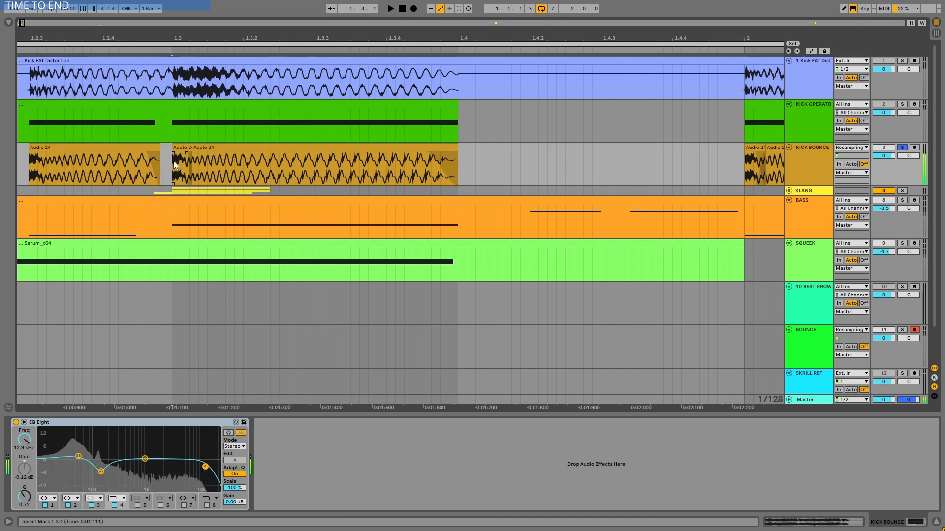
key("space")
Extend the long KICK BOUNCE clip back to beat 1.3 over its short attack clip, and play the result
left_click_drag(173, 153, 173, 154)
key("space")
key("space")
key("space")
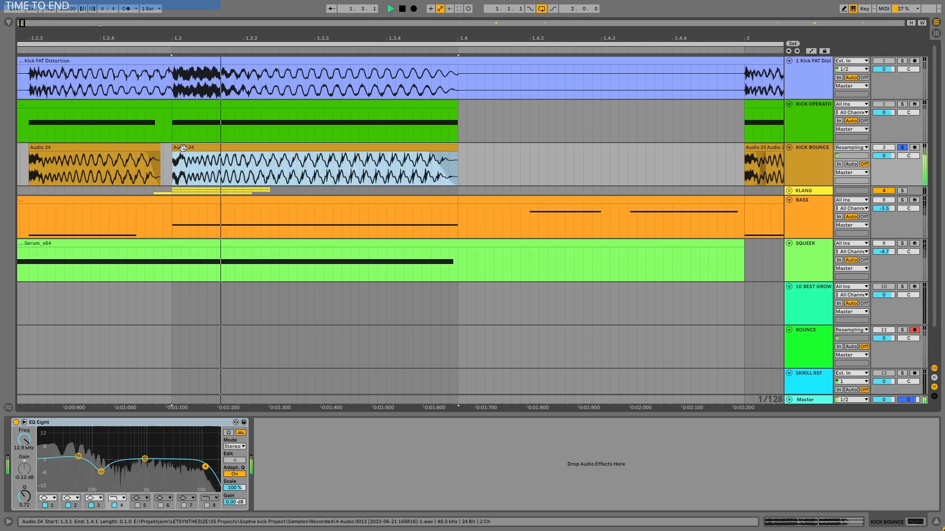
key("space")
key("space")
key("space")
Copy the attack slice of the preceding kick clip onto beat 1.3 of the KICK BOUNCE track and play it
left_click_drag(48, 165, 183, 161)
key("space")
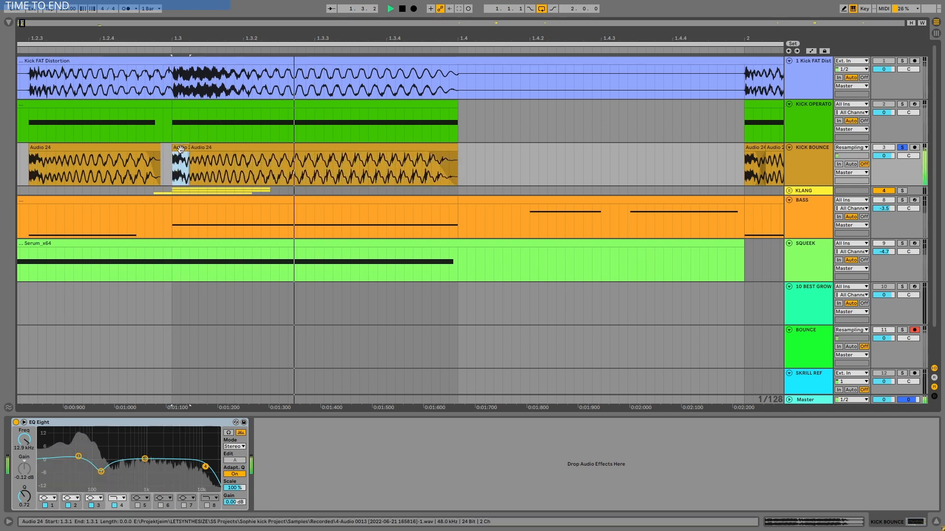
key("space")
Solo the KICK OPERATOR track and compare it with Operator's pitch envelope switched off and back on
key("space")
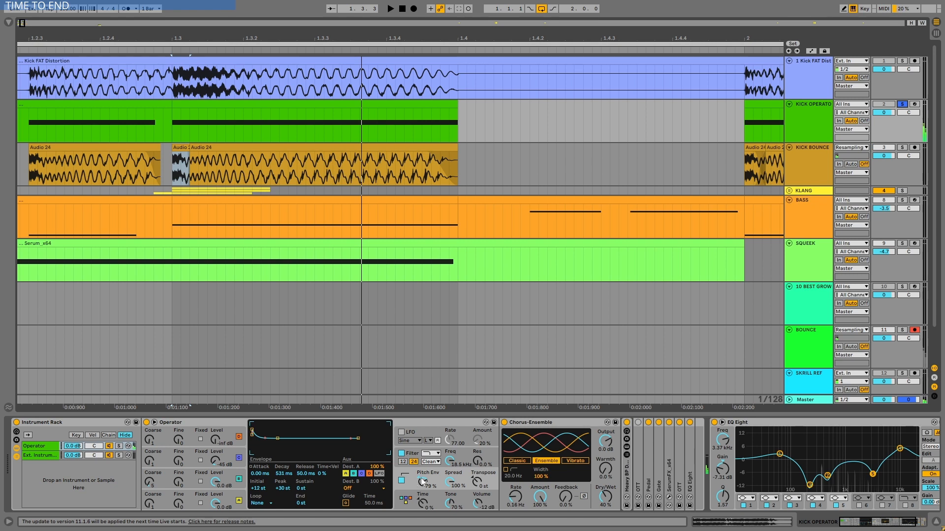
key("space")
left_click(402, 481)
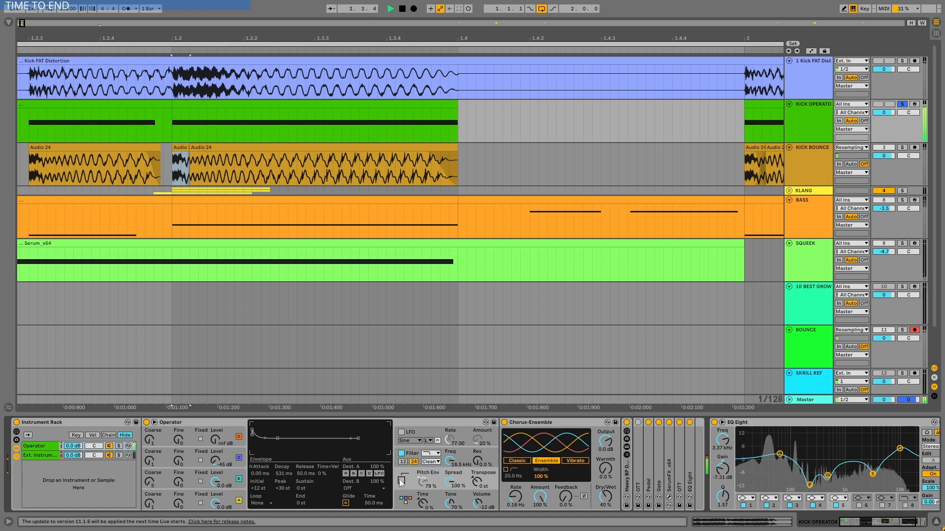
left_click(401, 480)
key("space")
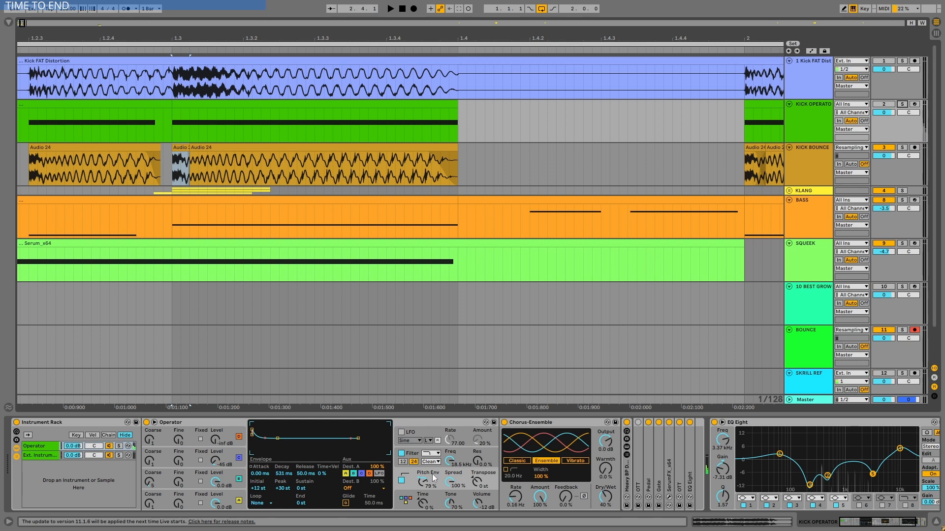
Play the kick and inspect the envelopes of Operator's oscillators A, B and C
key("space")
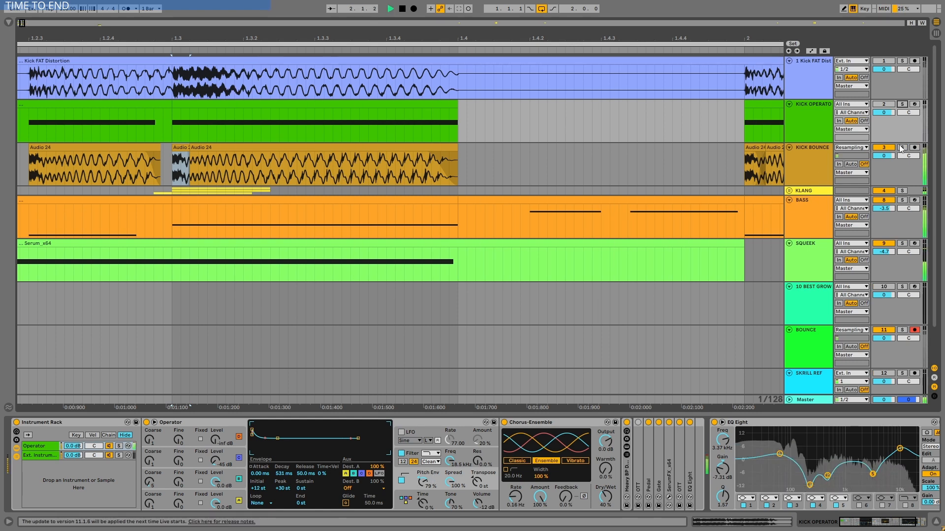
left_click(240, 500)
key("space")
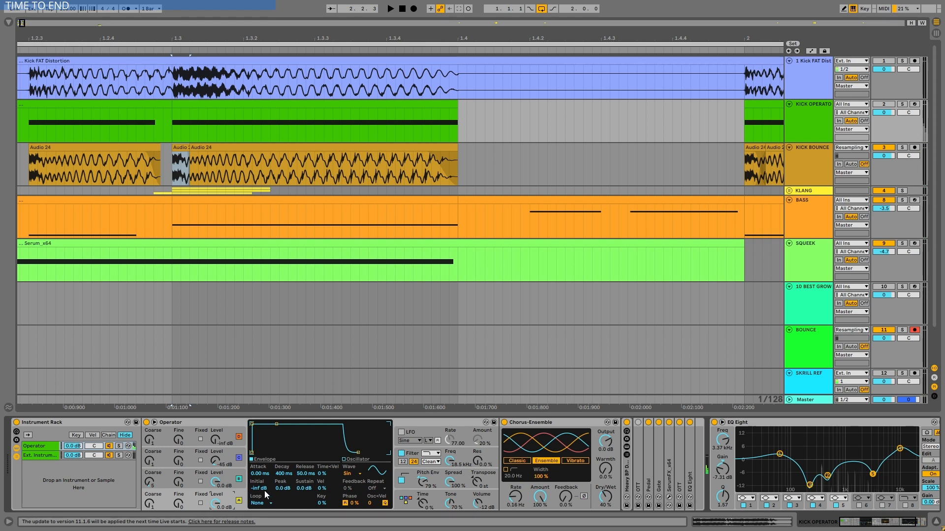
left_click(228, 482)
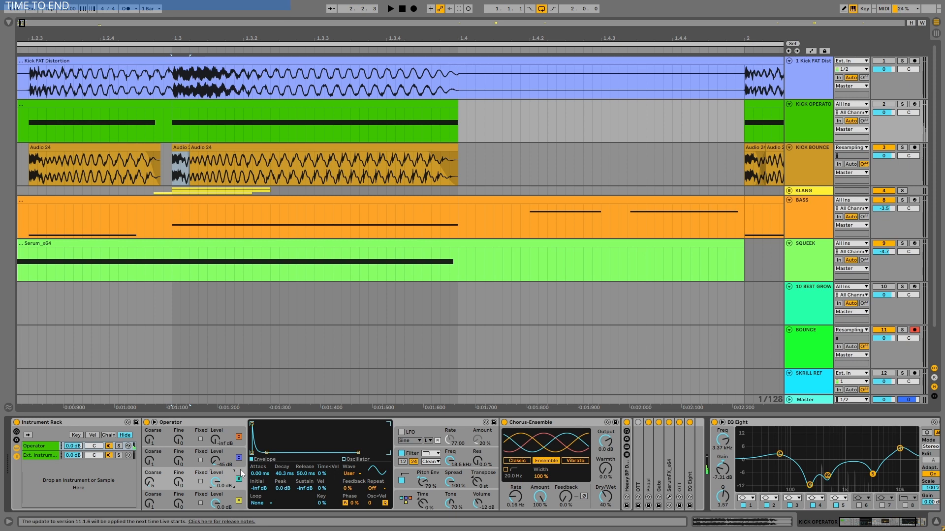
left_click(242, 456)
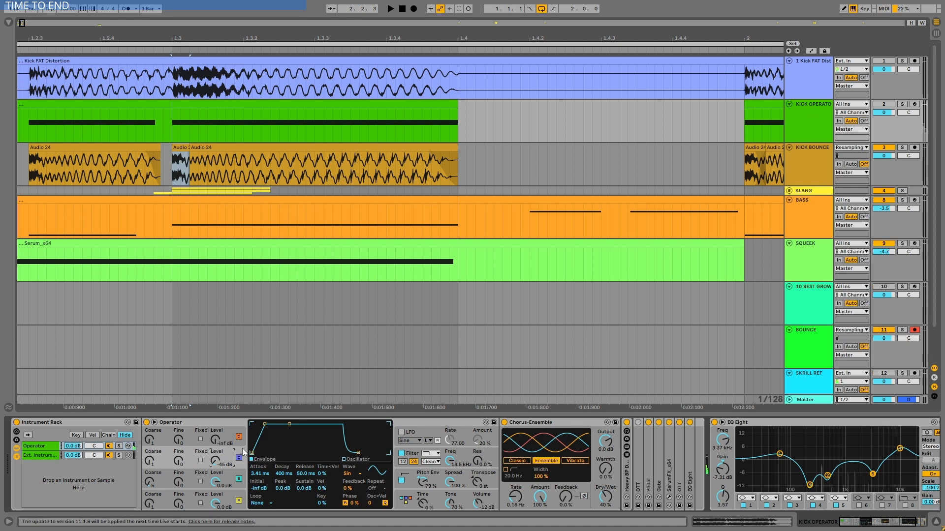
Solo the KICK OPERATOR track and audition it while toggling Operator's oscillators C and B off and back on
left_click(902, 104)
key("space")
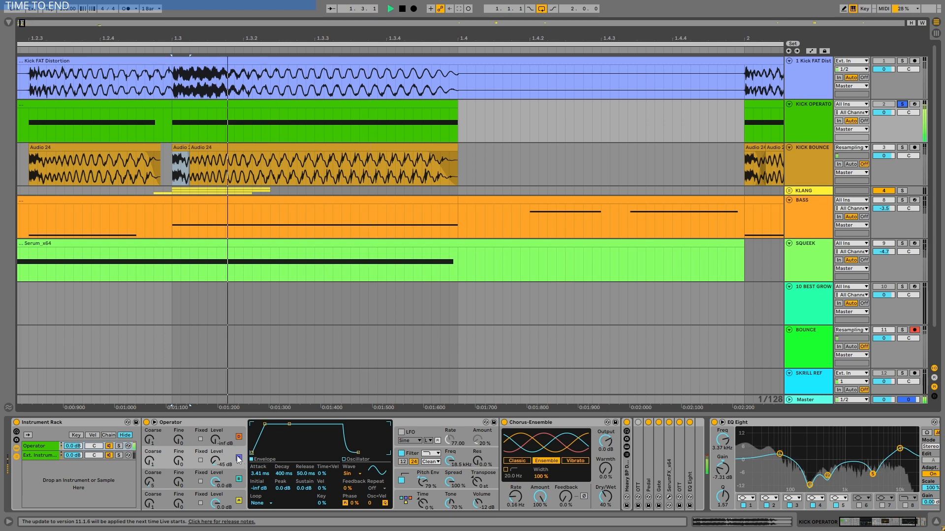
left_click(238, 458)
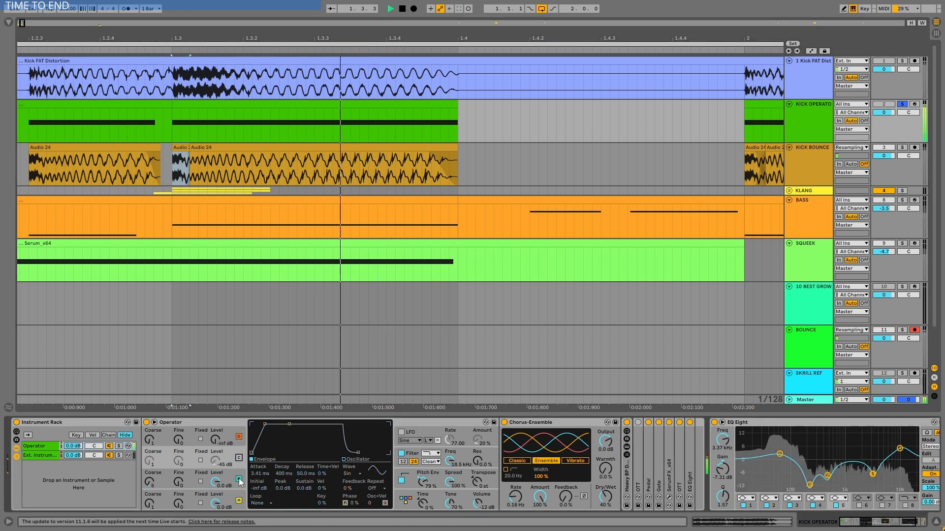
left_click(239, 479)
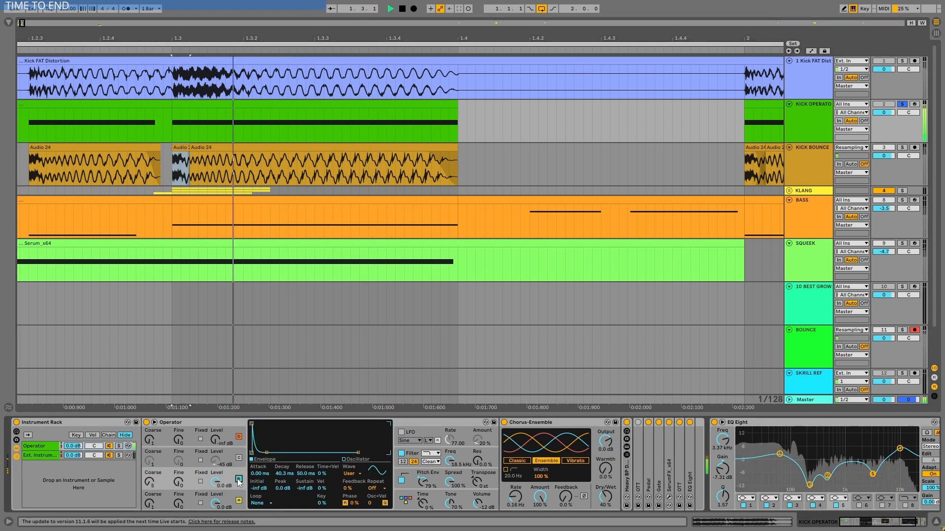
left_click(238, 459)
key("space")
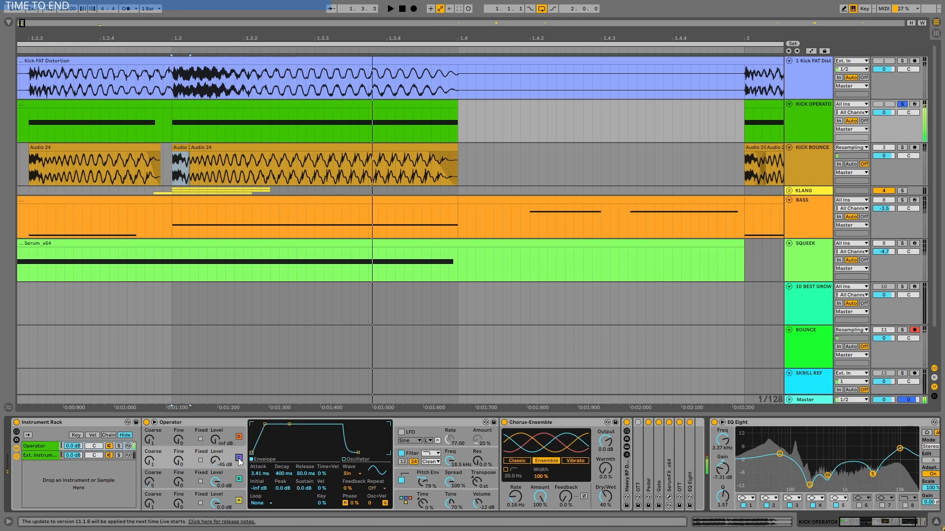
Try a different level for Operator's oscillator C while replaying the kick, and undo the level changes
key("space")
left_click_drag(220, 459, 219, 428)
key("space")
key("space")
key("space")
key("space")
key("space")
key("space")
key("space")
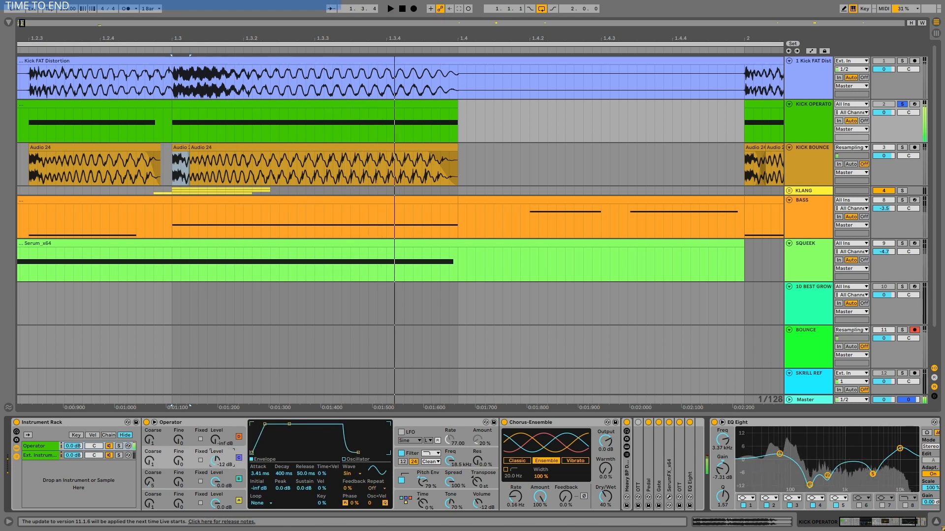
key("space")
key("space")
key("ctrl+z")
key("ctrl+z")
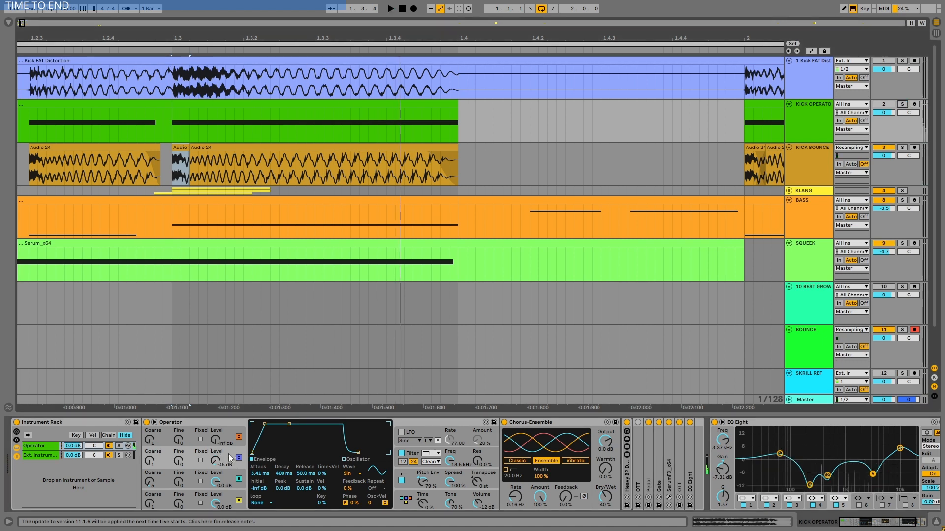
Fold the Chorus-Ensemble device and unfold the Heavy BP Distortion rack with its device chain
left_click(223, 424)
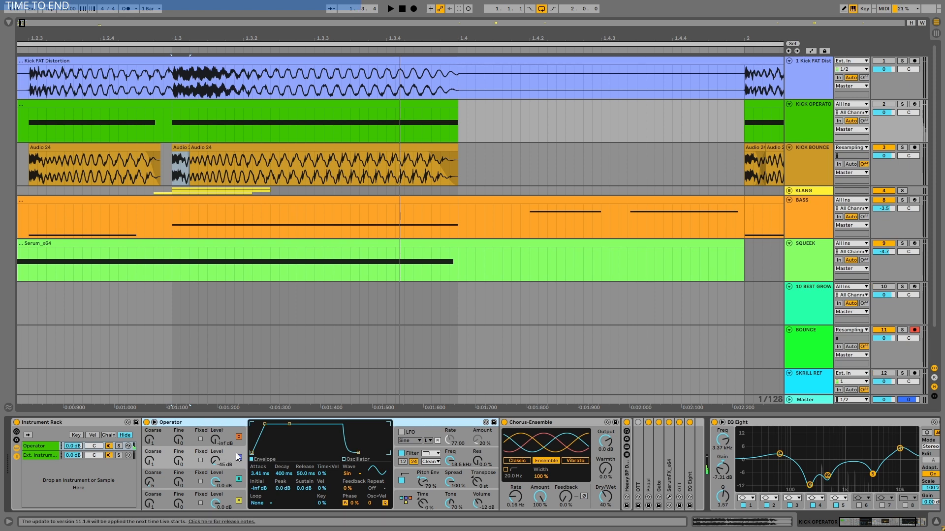
double_click(551, 424)
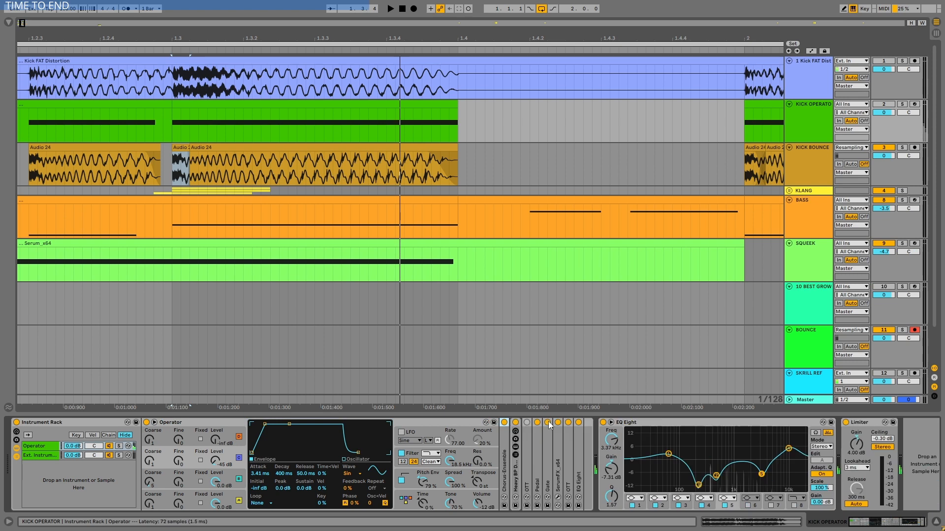
left_click(515, 492)
double_click(516, 483)
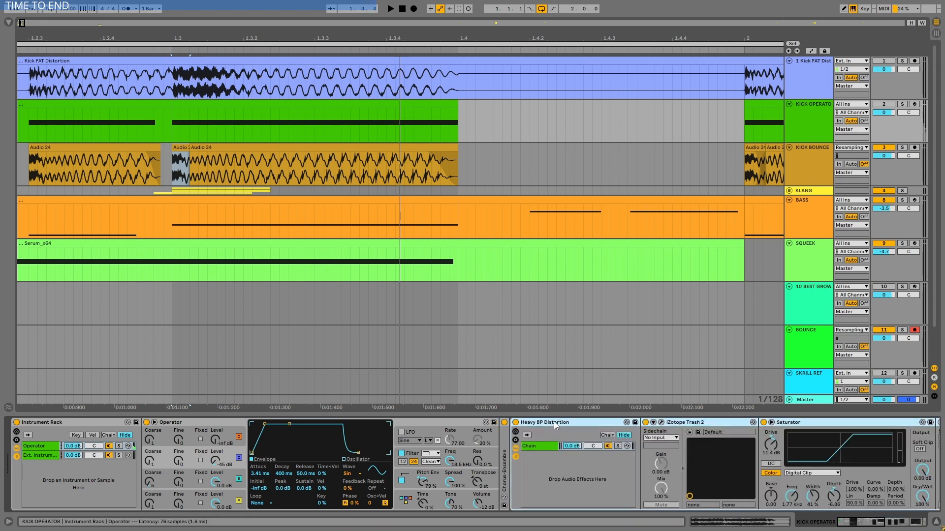
Look through the Trash 2, Saturator and Gate devices in the Heavy BP Distortion rack, and fold the rack
left_click(698, 424)
left_click(868, 518)
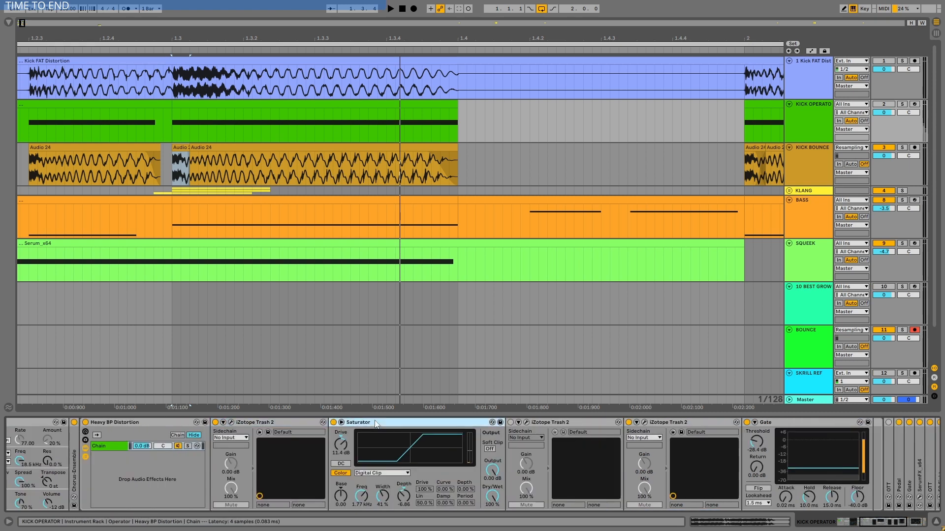
left_click(693, 421)
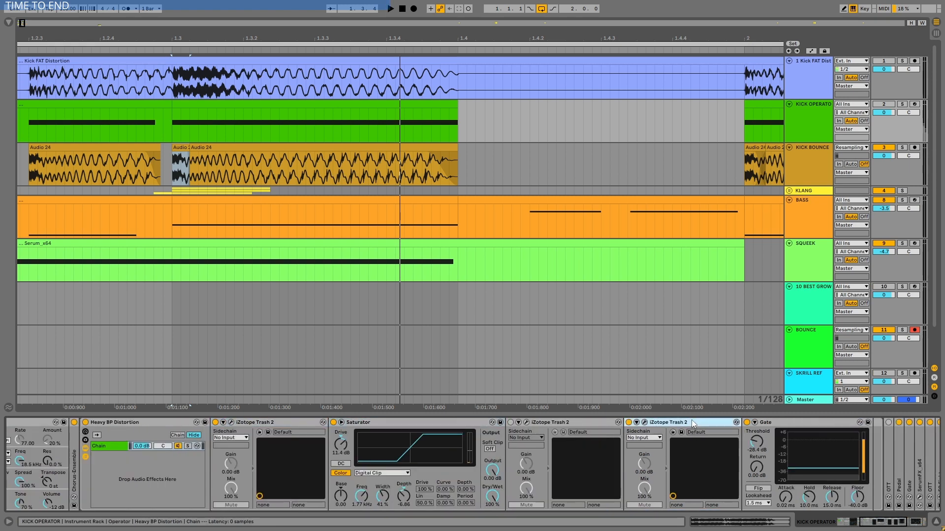
left_click(806, 424)
double_click(121, 425)
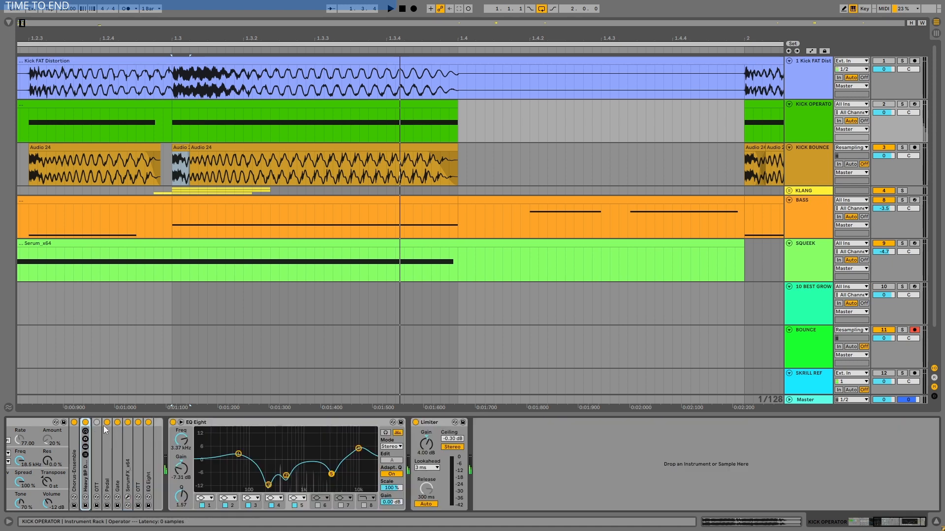
Audition the soloed KICK OPERATOR track repeatedly with the Heavy BP Distortion rack switched off and back on
left_click(85, 423)
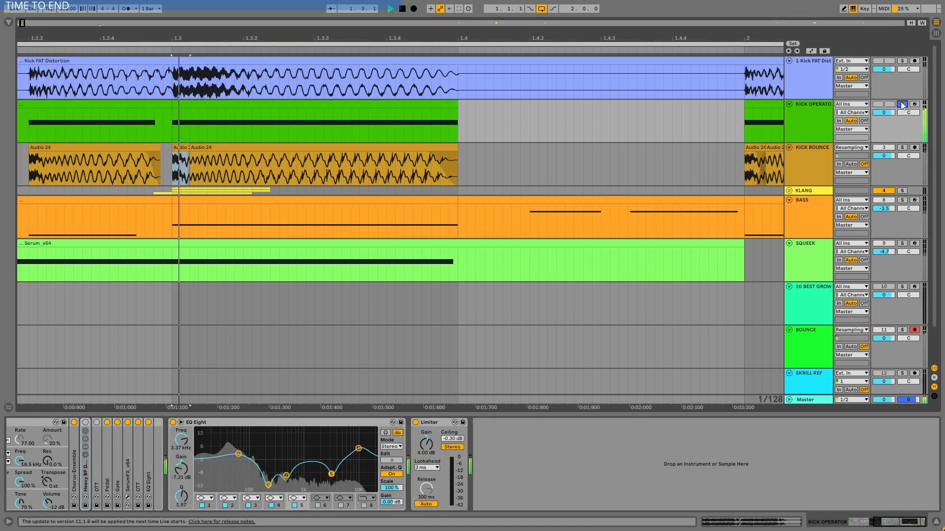
left_click(85, 423)
key("space")
key("space")
key("space")
key("space")
key("space")
key("space")
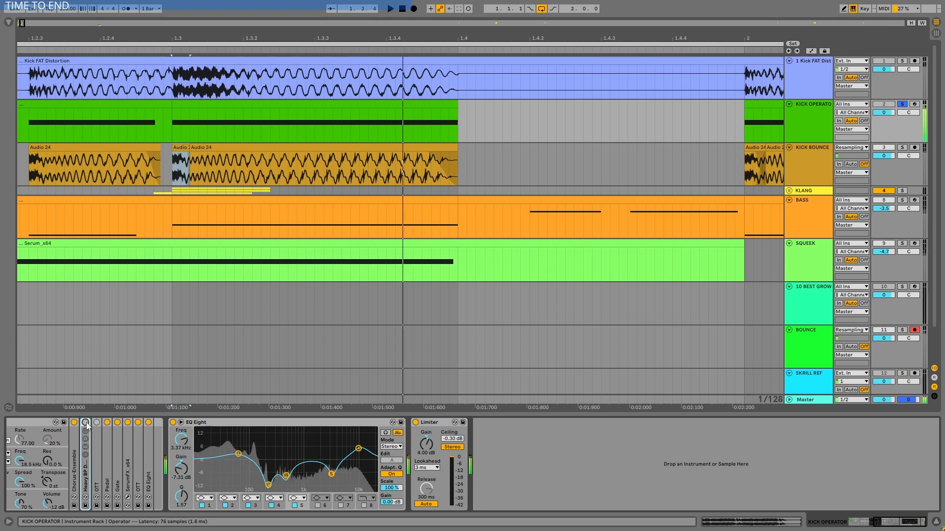
left_click(86, 424)
key("space")
key("space")
key("space")
key("space")
key("space")
key("space")
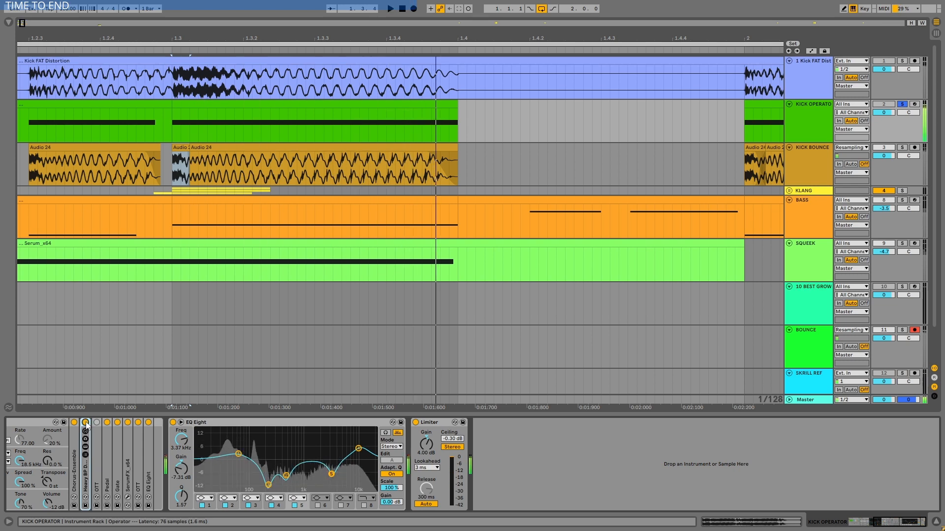
left_click(87, 424)
key("space")
key("space")
key("space")
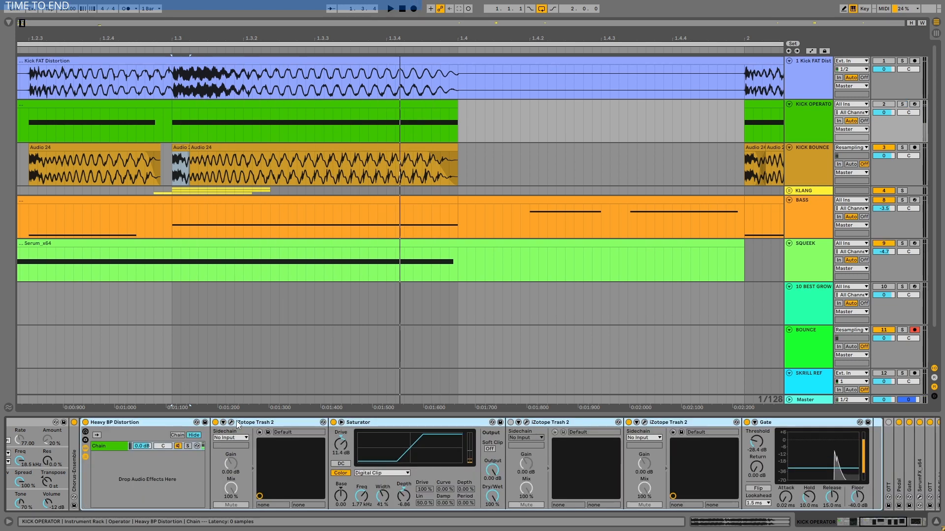
Examine the first Trash 2's multiband distortion types, Stage 2 shape and Dynamics settings, and close its window
left_click(232, 423)
left_click(363, 403)
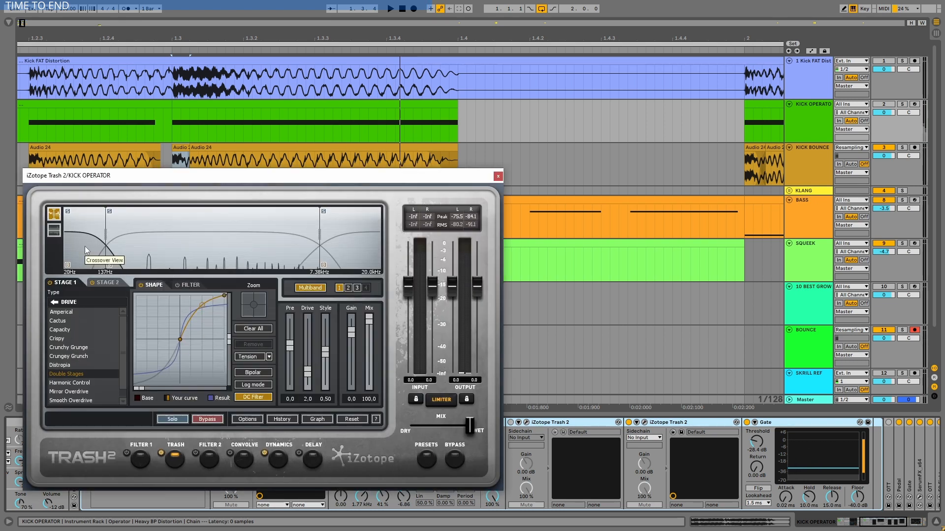
left_click(170, 244)
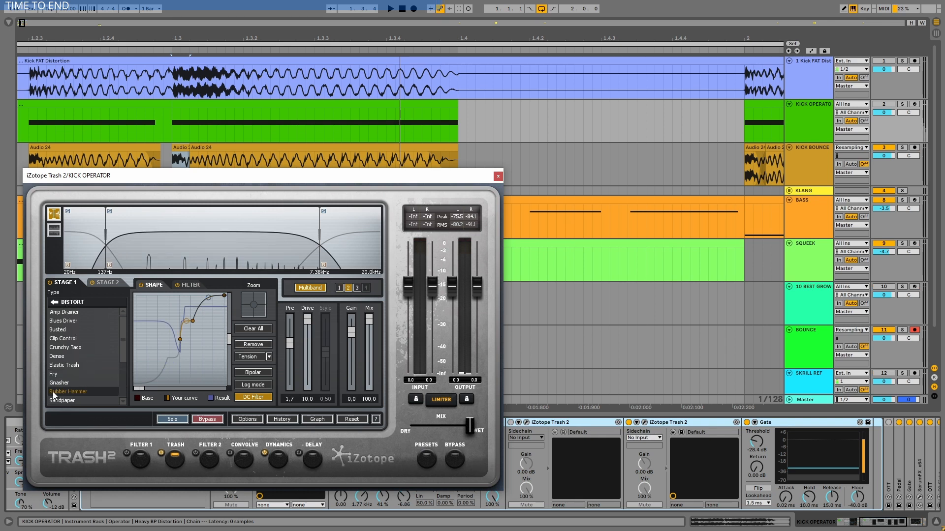
left_click(367, 252)
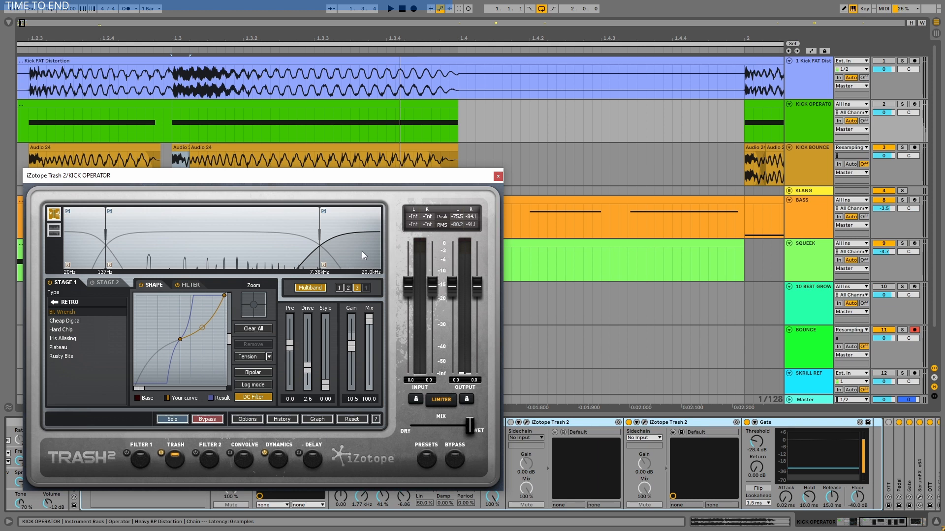
left_click(210, 260)
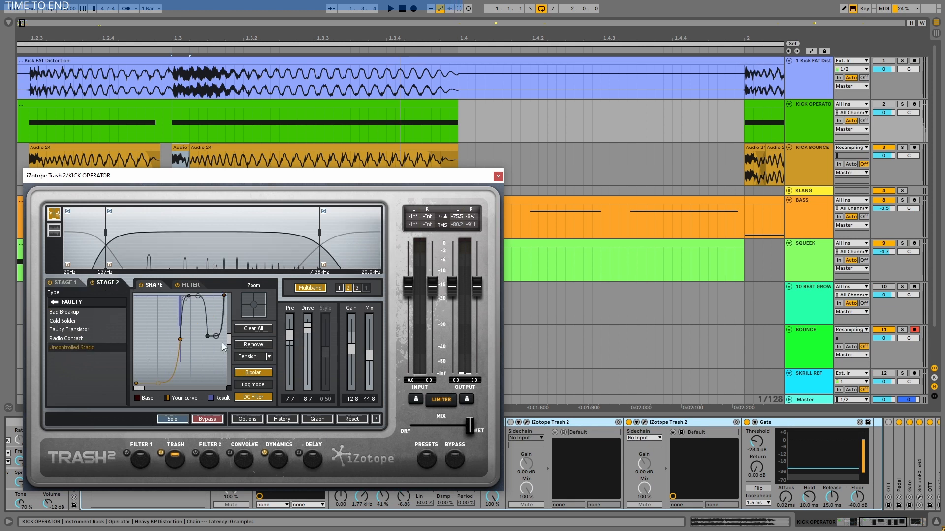
left_click(278, 460)
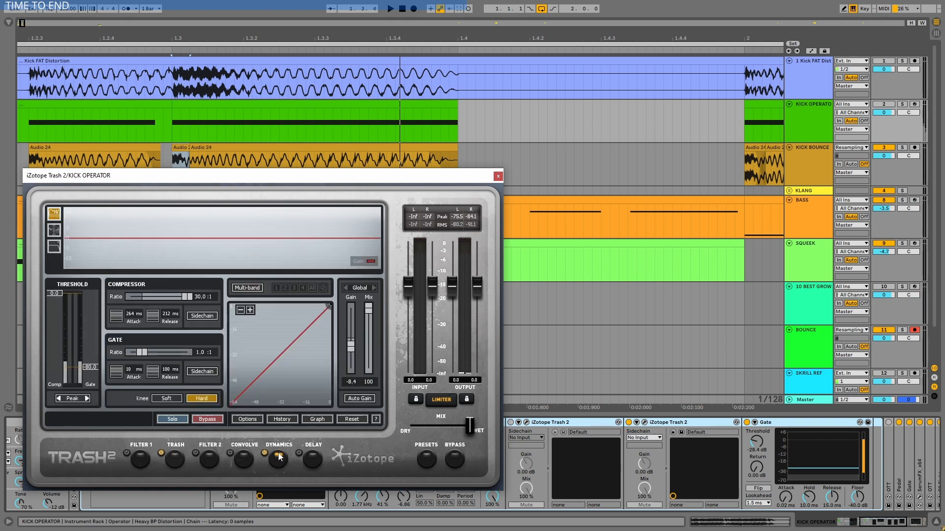
left_click(498, 177)
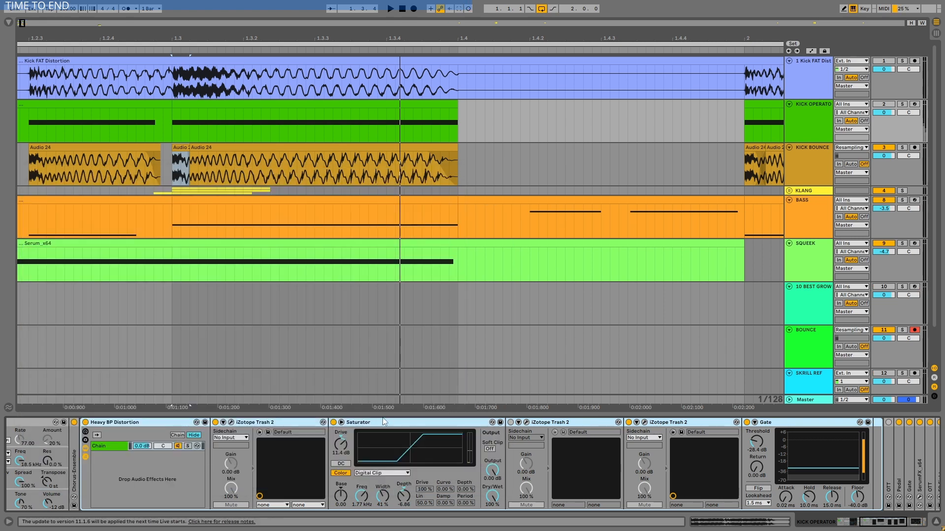
Check the Saturator's curve and Drive, and inspect the distortion settings of each band in the last Trash 2
left_click(363, 439)
left_click(338, 454)
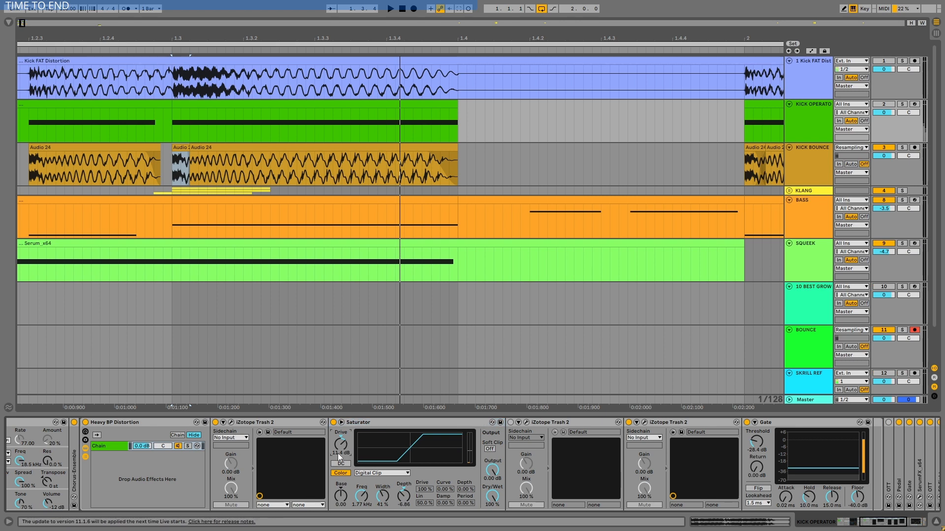
left_click(650, 423)
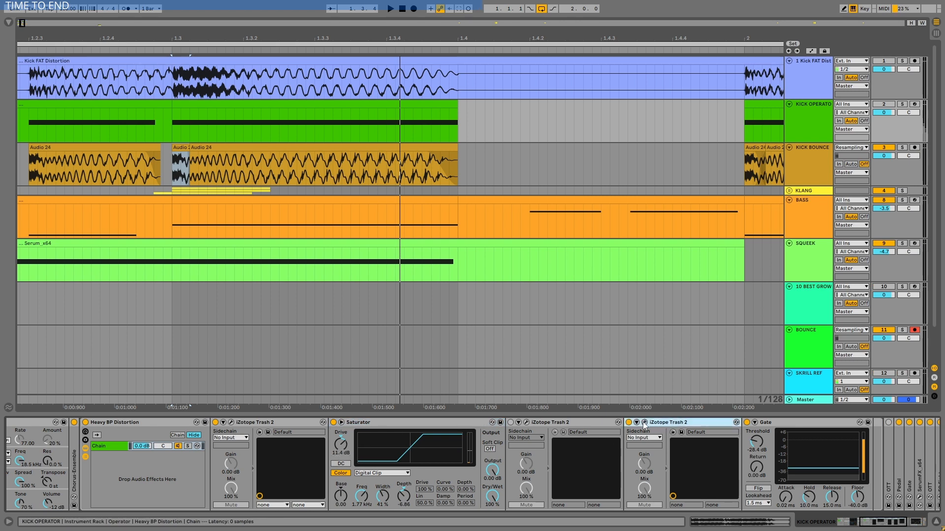
left_click(644, 423)
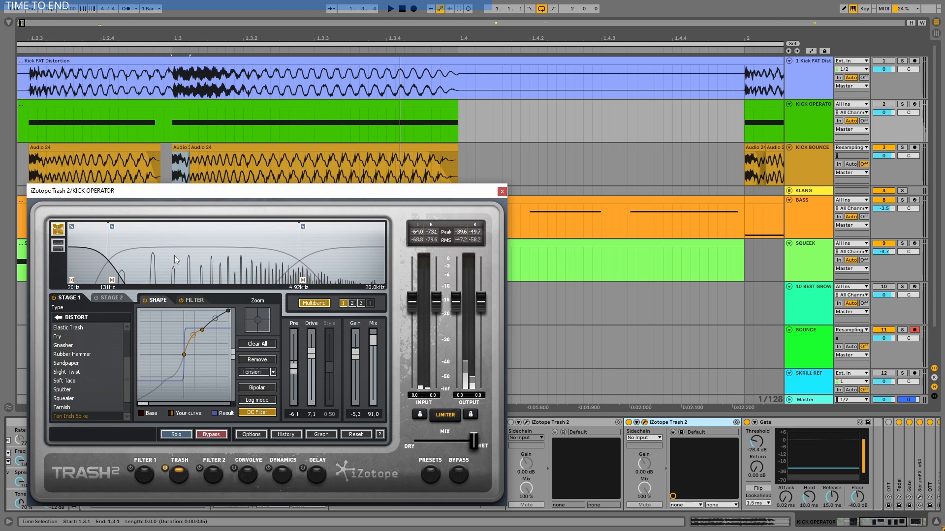
left_click(347, 268)
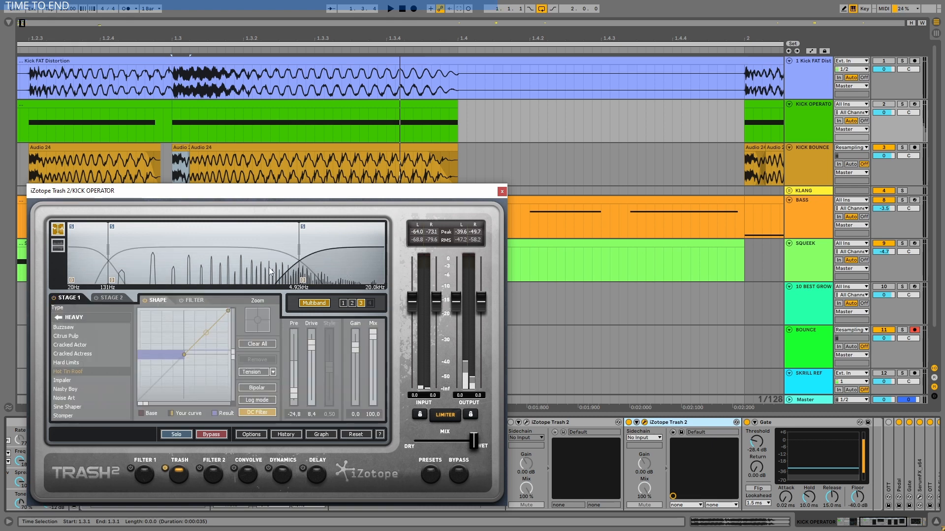
left_click(162, 268)
left_click(90, 265)
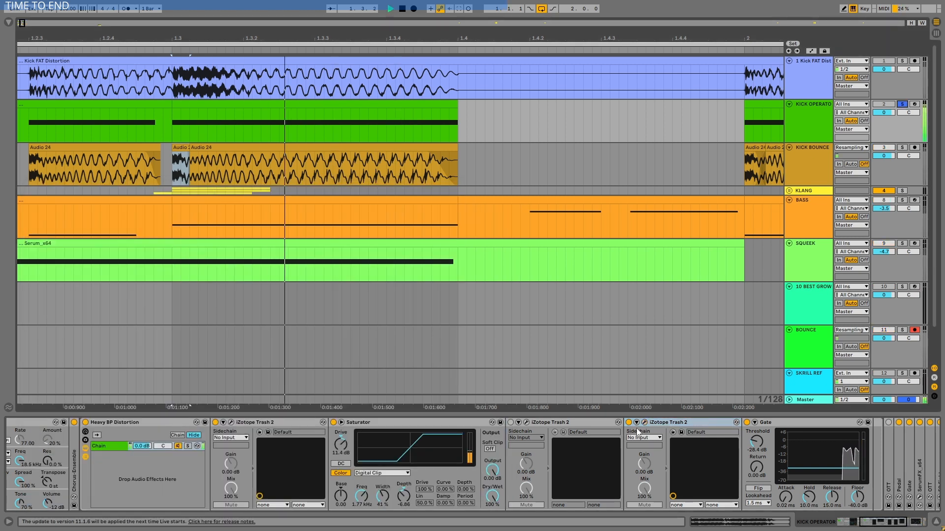
Compare the soloed KICK OPERATOR track with the last Trash 2 switched off, and switch the device back on
left_click(628, 422)
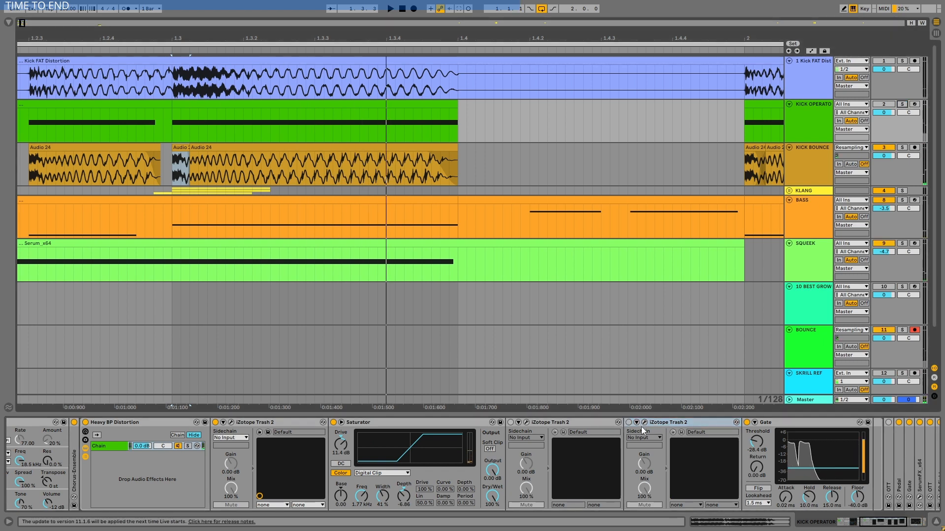
left_click(629, 422)
left_click(673, 423)
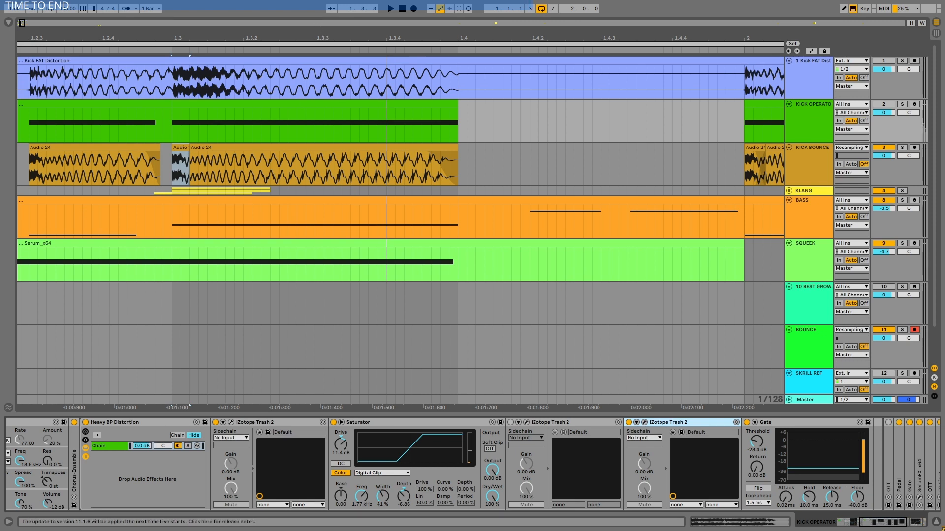
Zoom in on the kick in the timeline and review the last Trash 2's distortion settings again
left_click_drag(326, 36, 326, 74)
left_click_drag(417, 36, 417, 7)
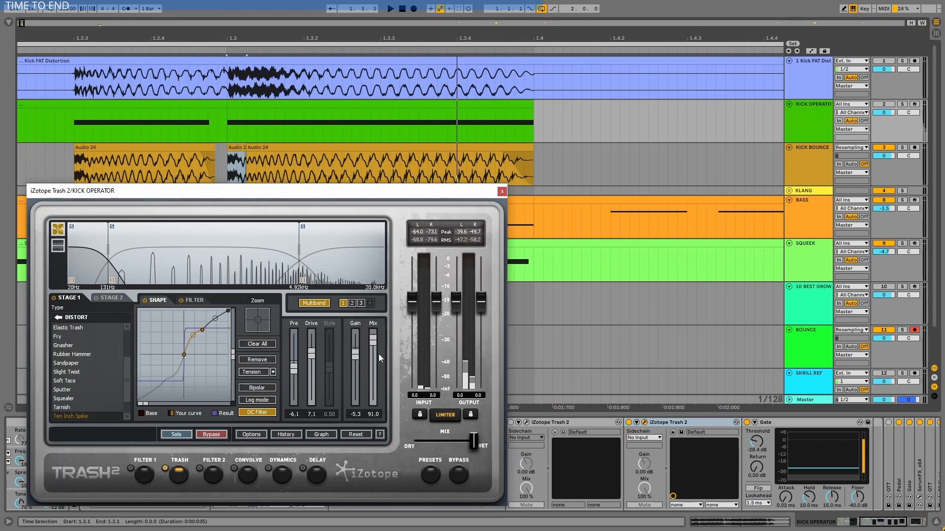
left_click(501, 192)
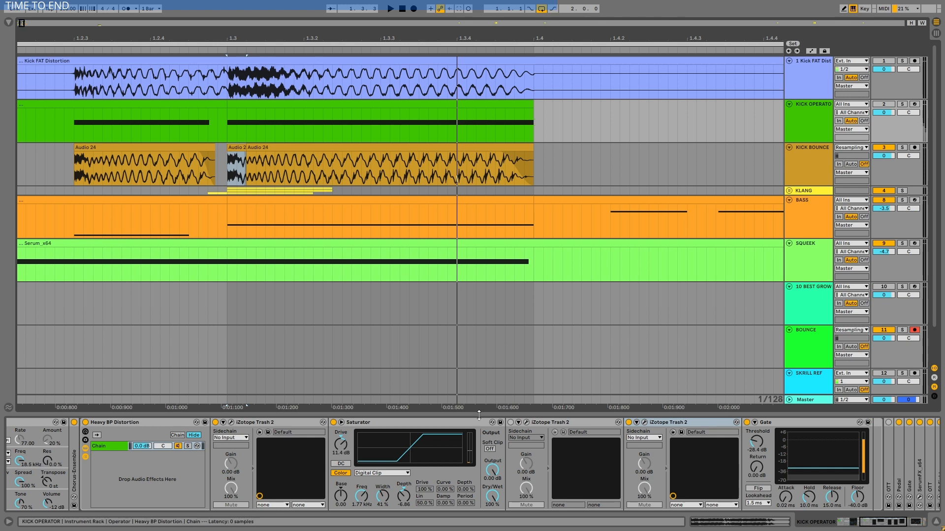
Fold the Heavy BP Distortion rack and inspect the Pedal, Gate and SerumFX devices while playing the kick
double_click(100, 423)
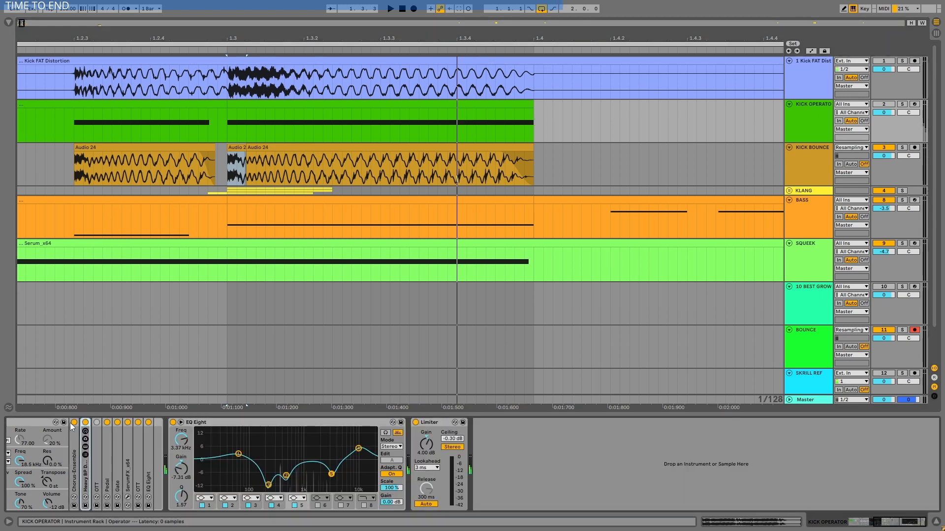
double_click(107, 455)
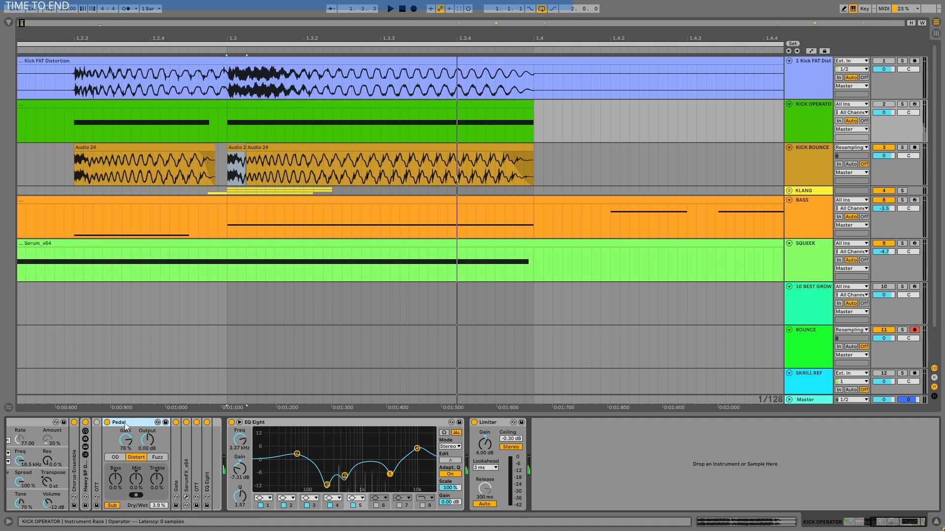
key("space")
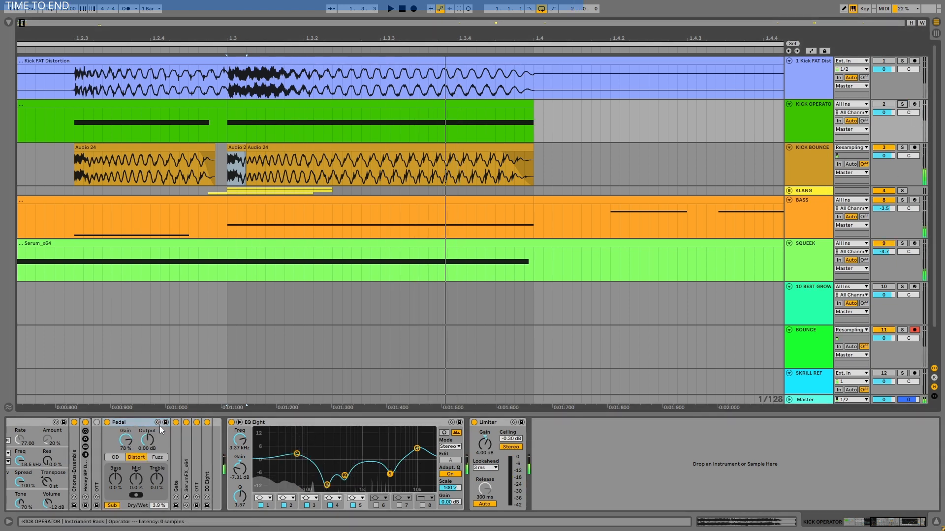
double_click(173, 467)
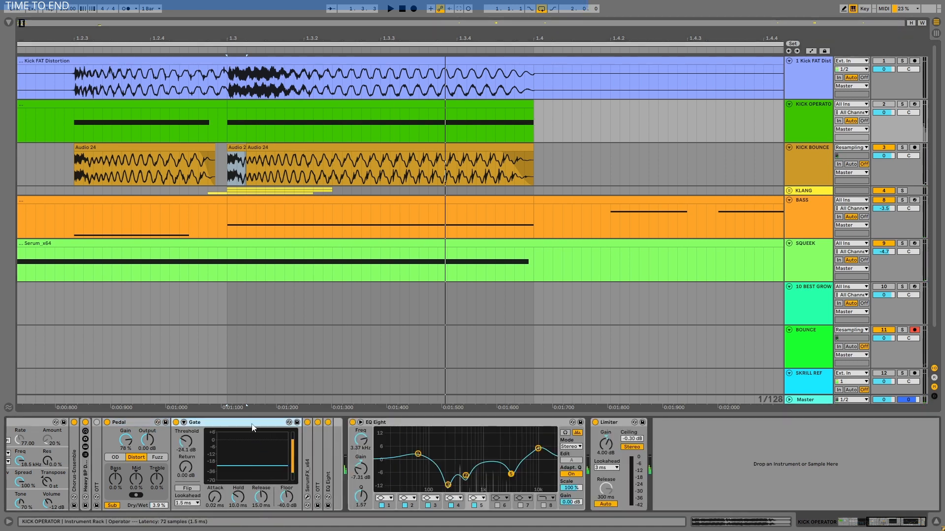
double_click(131, 424)
double_click(249, 465)
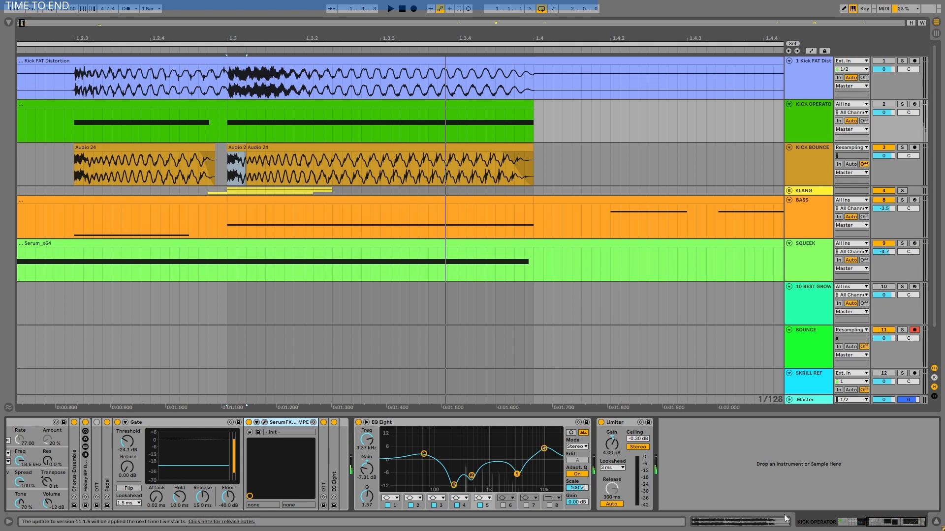
Locate External Instrument among the browser's instruments and check the MIDI To routing of the Instrument Rack's Ext. Instrument chain
left_click_drag(891, 527, 859, 525)
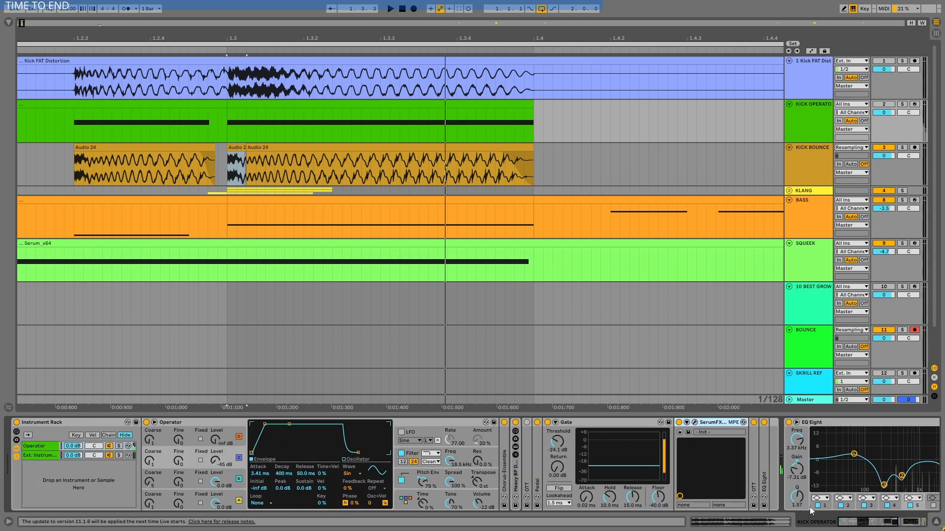
left_click(30, 457)
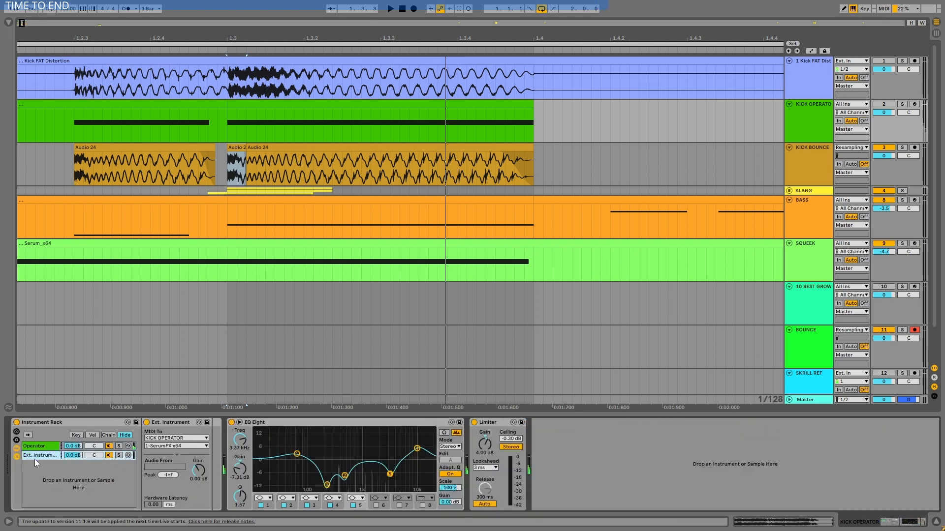
left_click(8, 22)
left_click(45, 129)
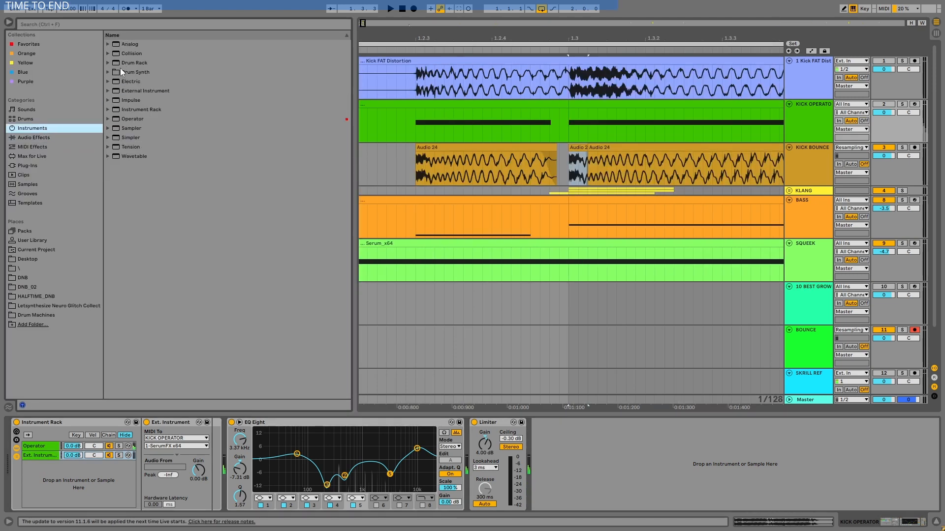
left_click(143, 91)
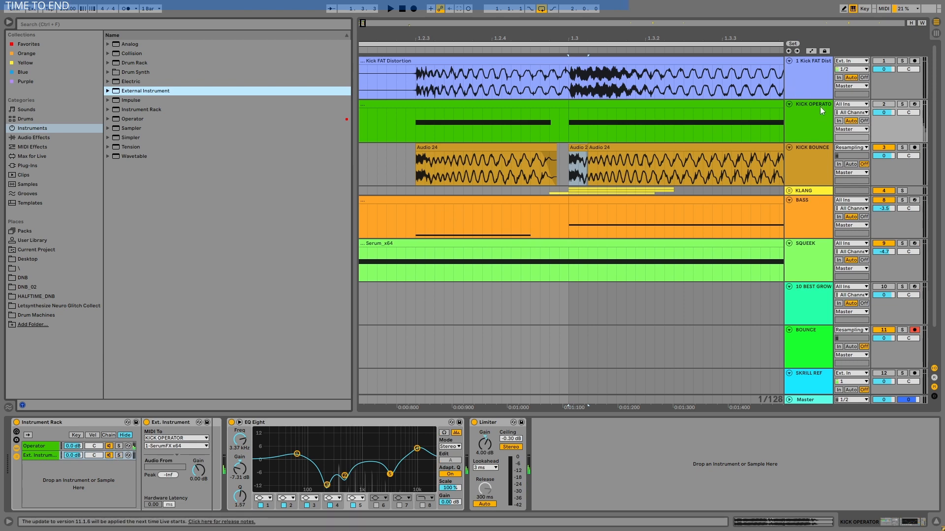
left_click(184, 439)
left_click(184, 438)
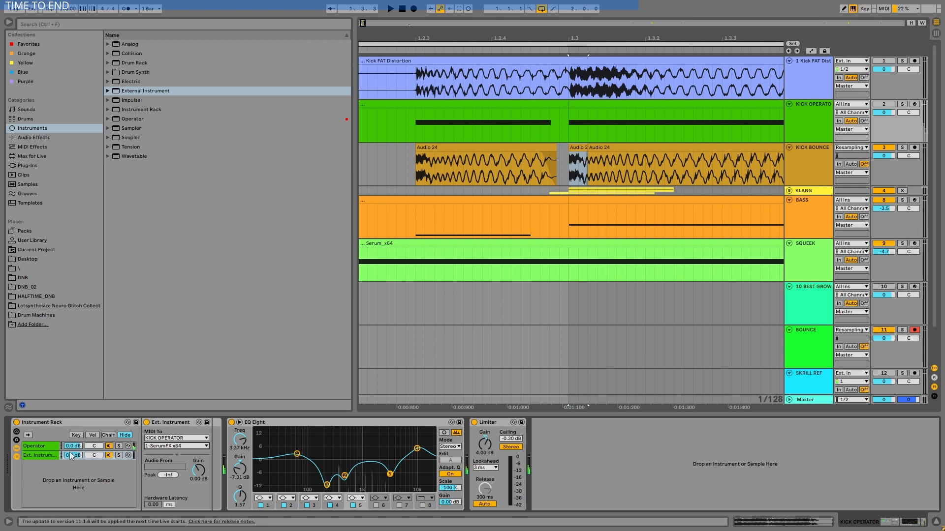
Show the Operator chain's devices, open the SerumFX window, move it clear of the track controls and hide the browser
left_click(44, 446)
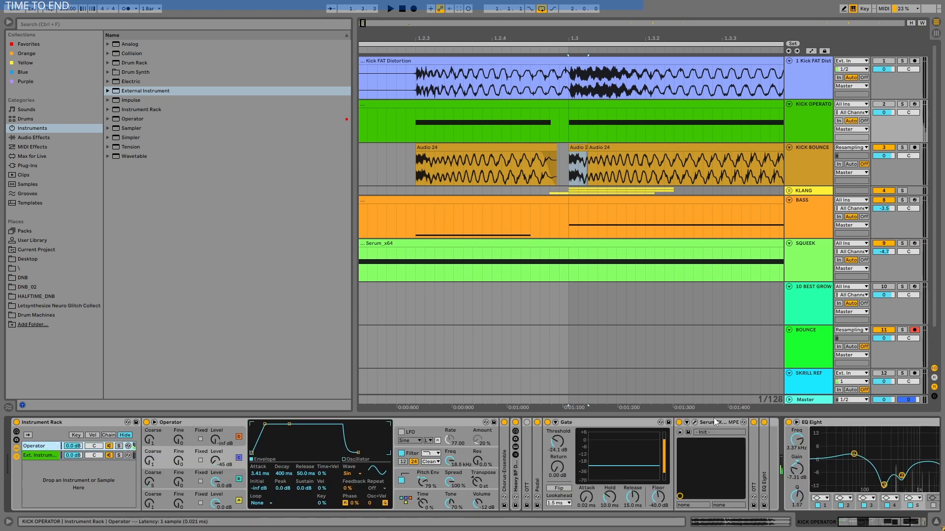
left_click(694, 422)
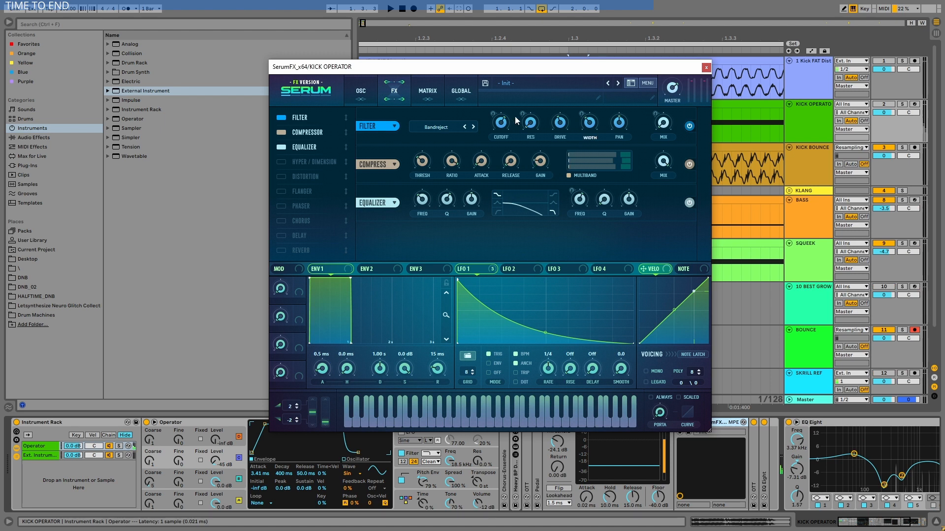
left_click_drag(517, 67, 490, 41)
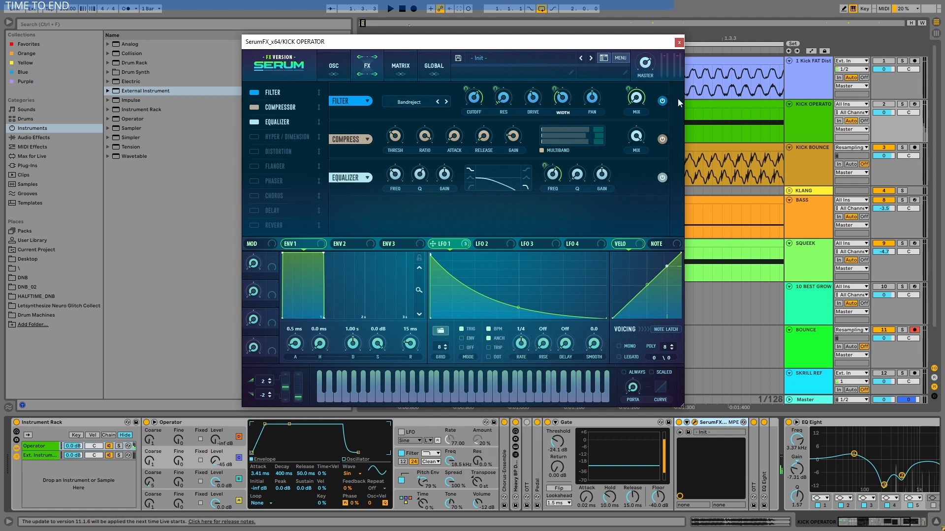
left_click_drag(573, 42, 509, 45)
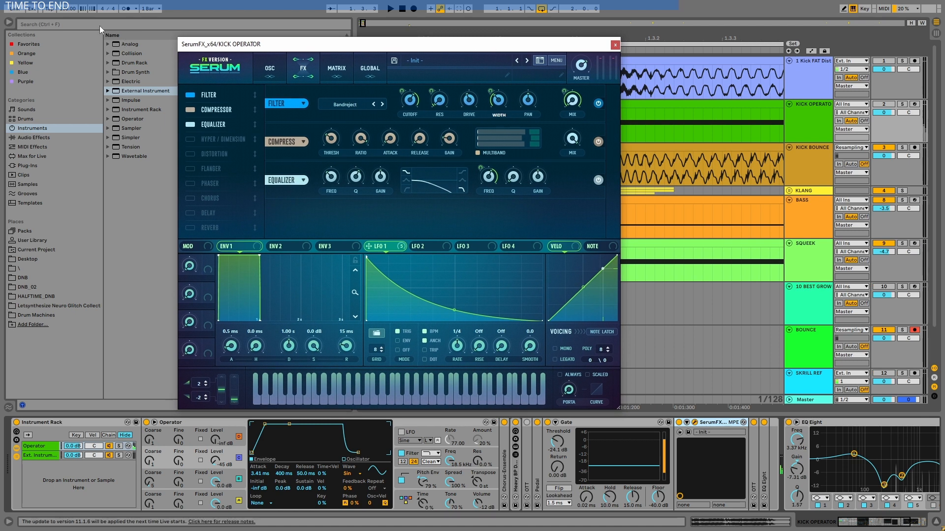
left_click(8, 22)
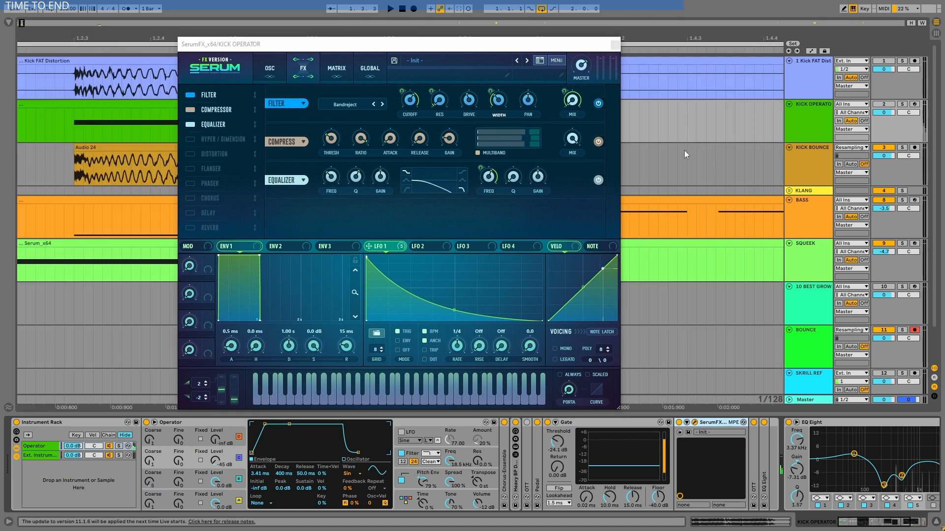
Solo KICK OPERATOR and compare its playback with SerumFX's Bandreject filter switched off and back on
left_click(901, 104)
key("space")
left_click(598, 102)
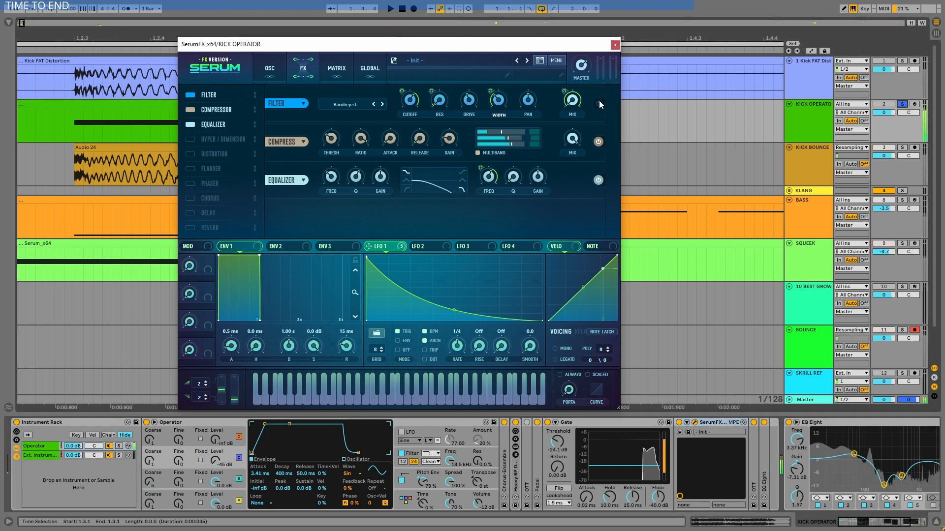
left_click(599, 102)
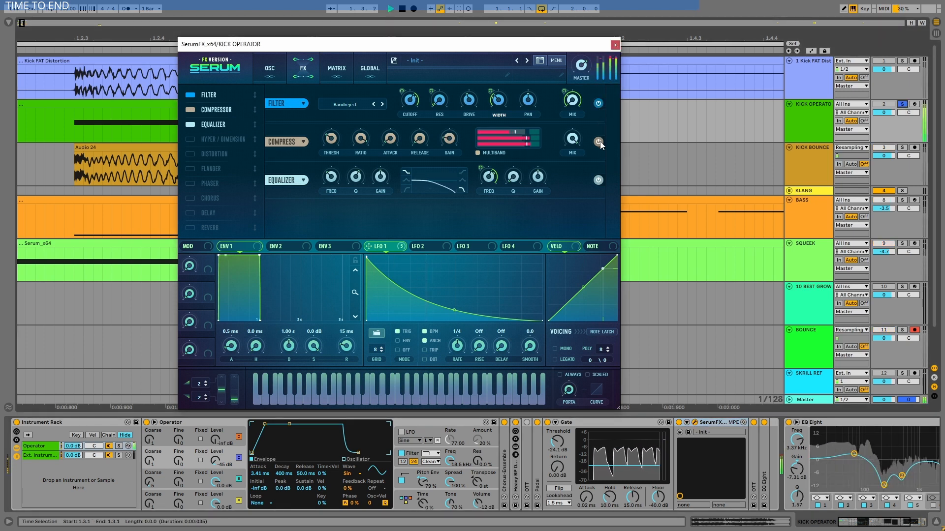
key("space")
Compare the soloed KICK OPERATOR playback with SerumFX's multiband compressor switched off and back on, and unsolo the track
left_click(903, 104)
left_click(903, 104)
key("space")
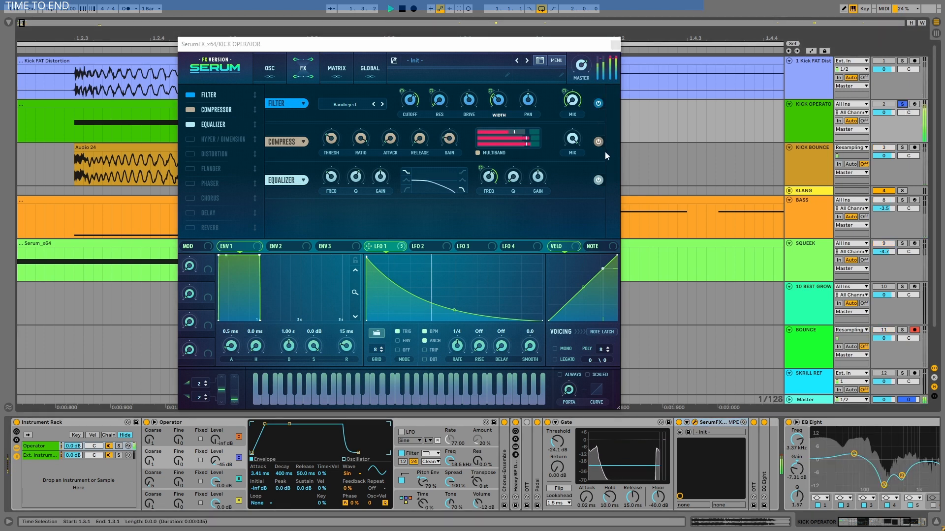
left_click(598, 142)
left_click(601, 143)
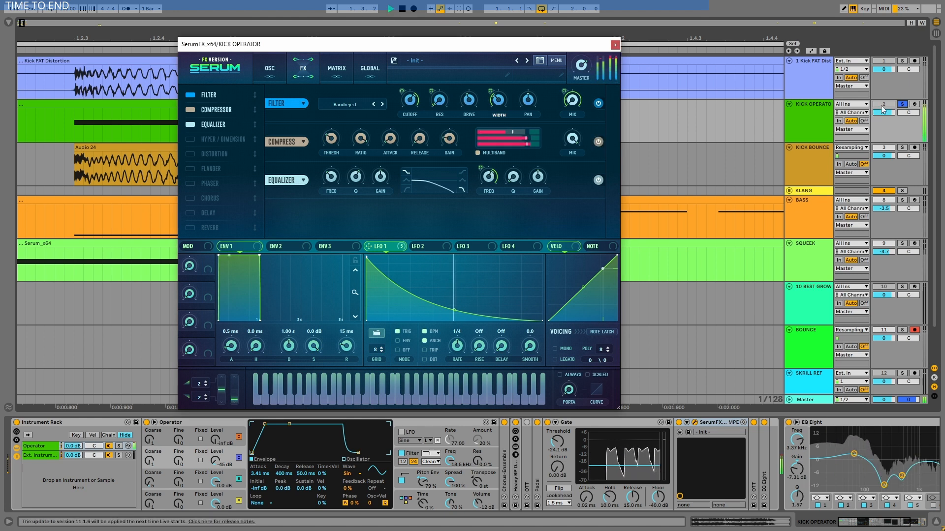
key("space")
left_click(902, 104)
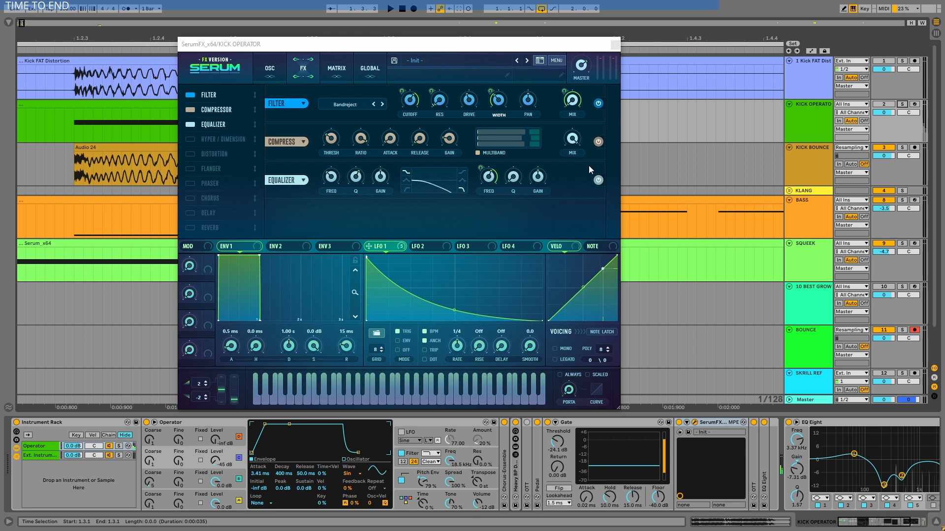
Hide the SerumFX window, highlight the kick's tail in the KICK BOUNCE clip up to 1.4, and reopen SerumFX on KICK OPERATOR
key("ctrl+alt+p")
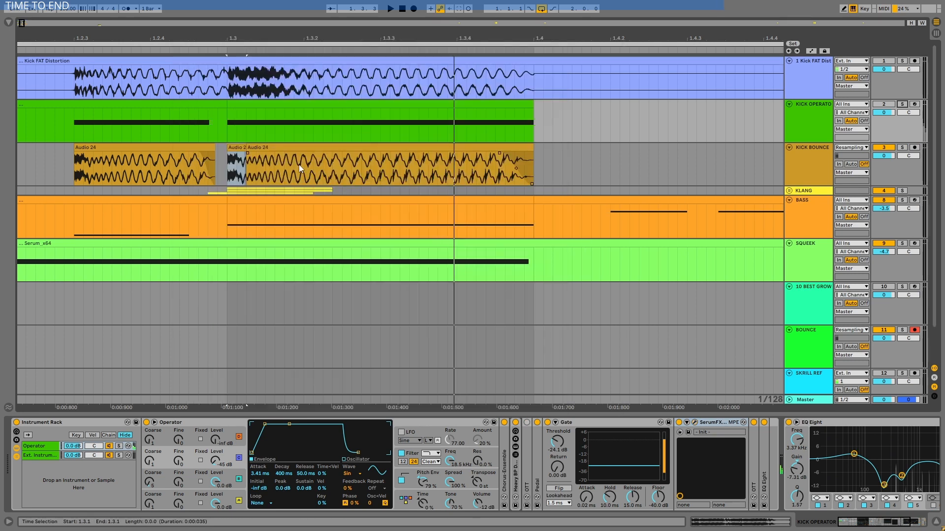
mouse_move(299, 164)
left_mouse_down()
mouse_move(534, 170)
mouse_move(294, 167)
left_mouse_up()
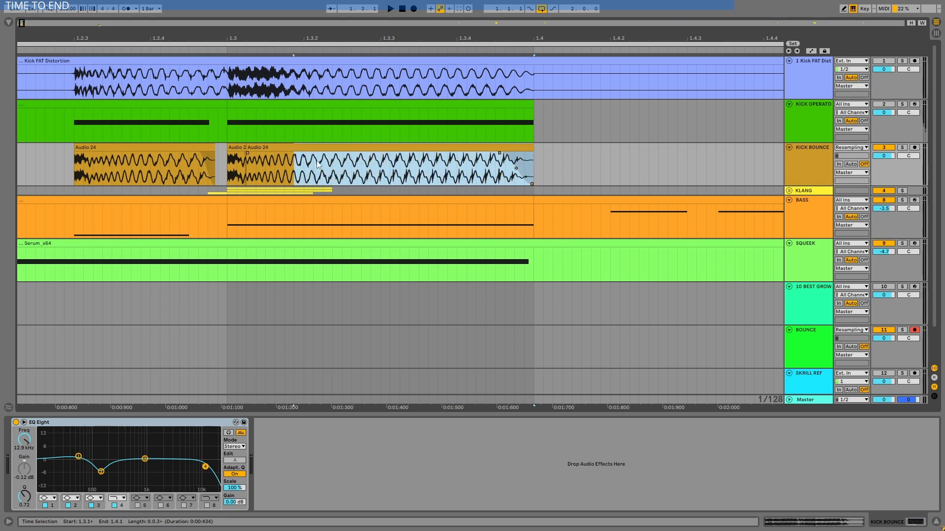
left_click(815, 121)
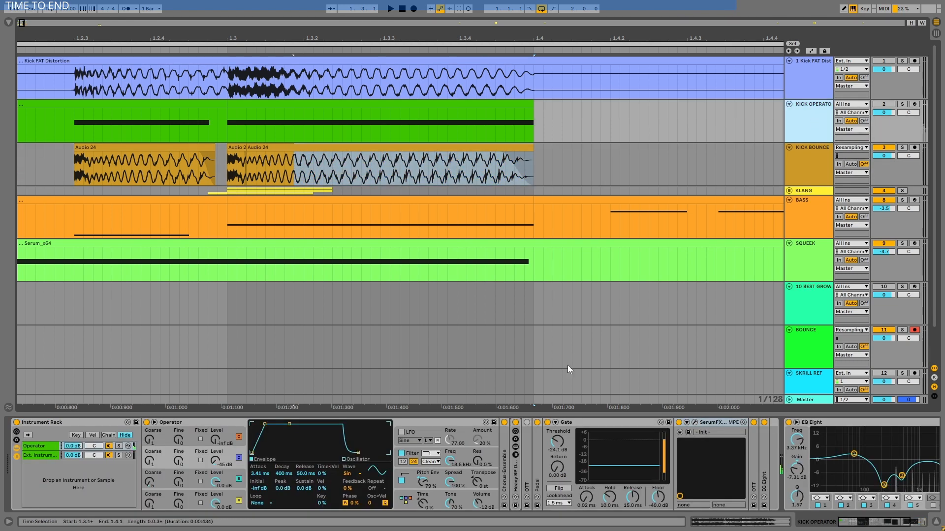
left_click(694, 423)
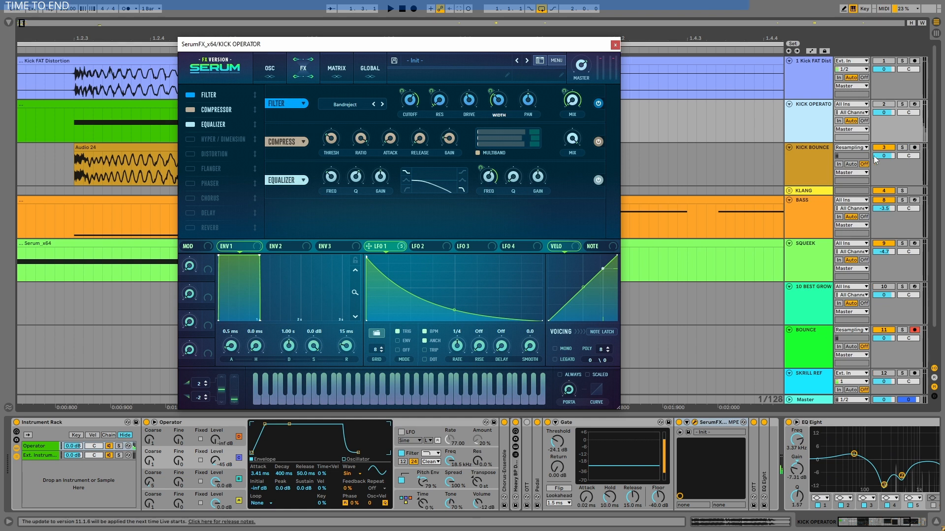
Solo KICK OPERATOR, compare its playback with SerumFX's equalizer switched off and back on, and unsolo the track
left_click(902, 104)
key("space")
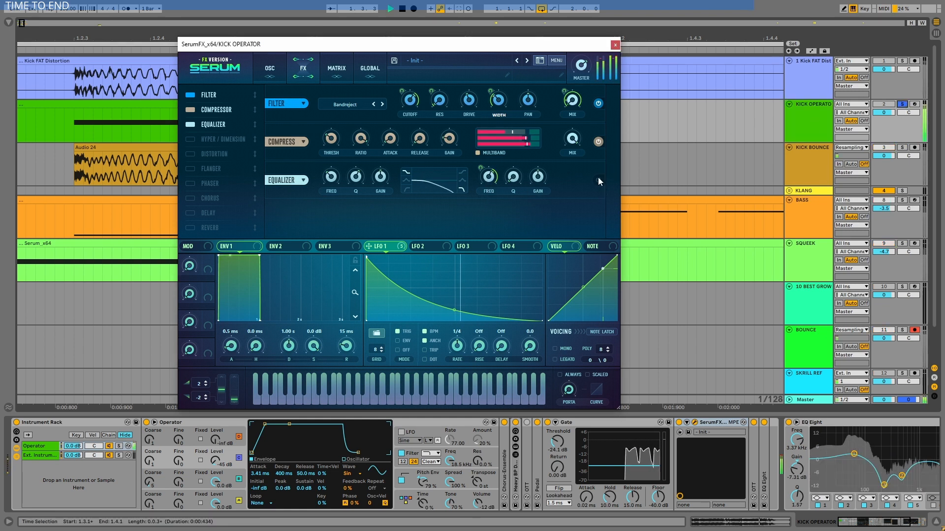
left_click(598, 179)
key("space")
left_click(902, 104)
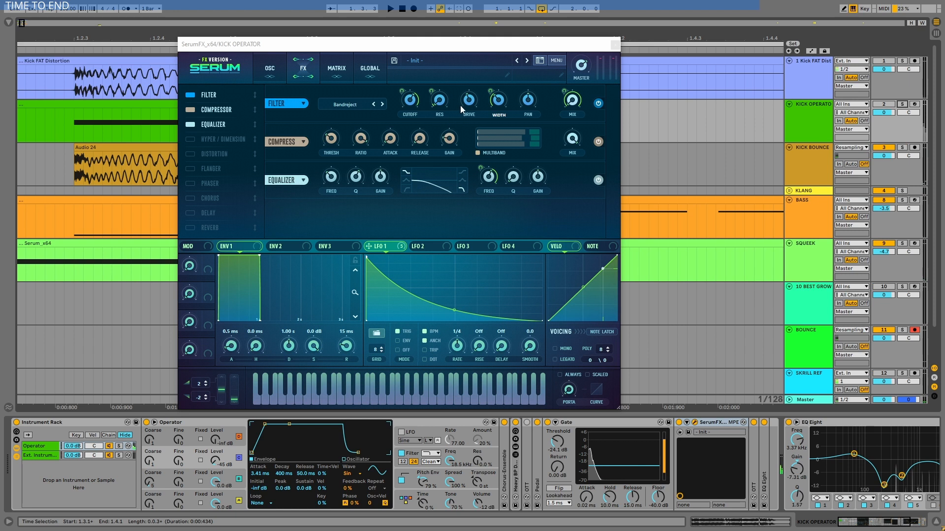
Close the SerumFX window, fold the device, and unfold the OTT after it to examine its settings
left_click(615, 45)
double_click(710, 424)
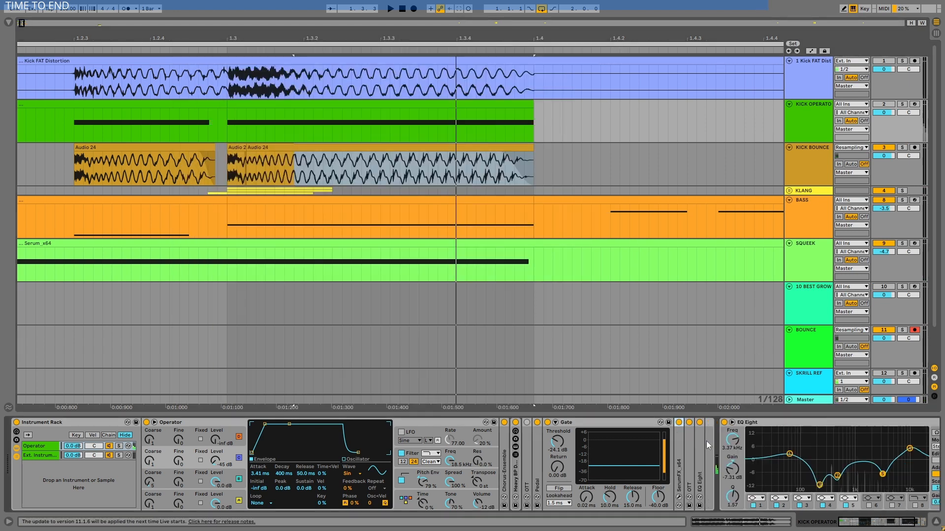
double_click(690, 472)
left_click(888, 525)
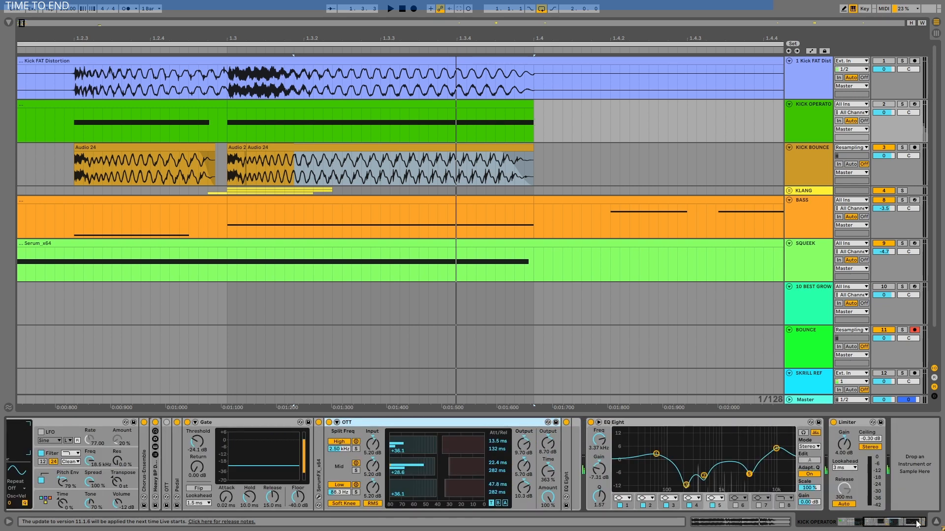
Unfold the EQ Eight after OTT to review its curve, and fold the Operator chain's open effects again
left_click(569, 450)
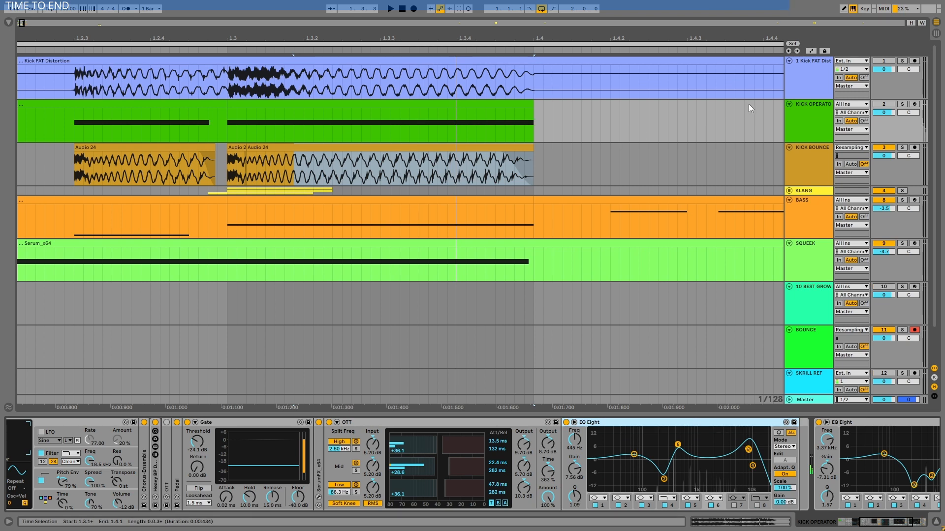
double_click(638, 422)
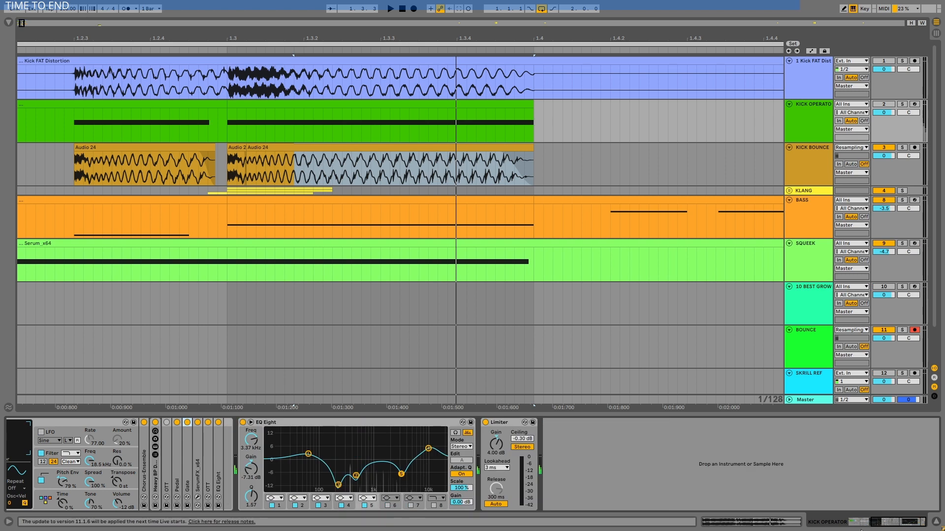
left_click_drag(883, 523, 859, 523)
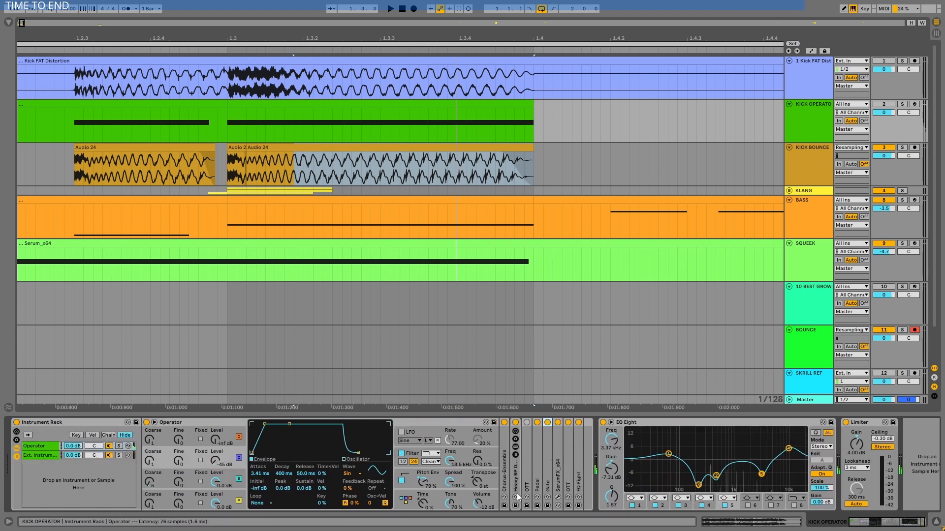
Unfold the Operator chain's last EQ Eight and compare its curve with the EQ Eight following the Instrument Rack
left_click(693, 425)
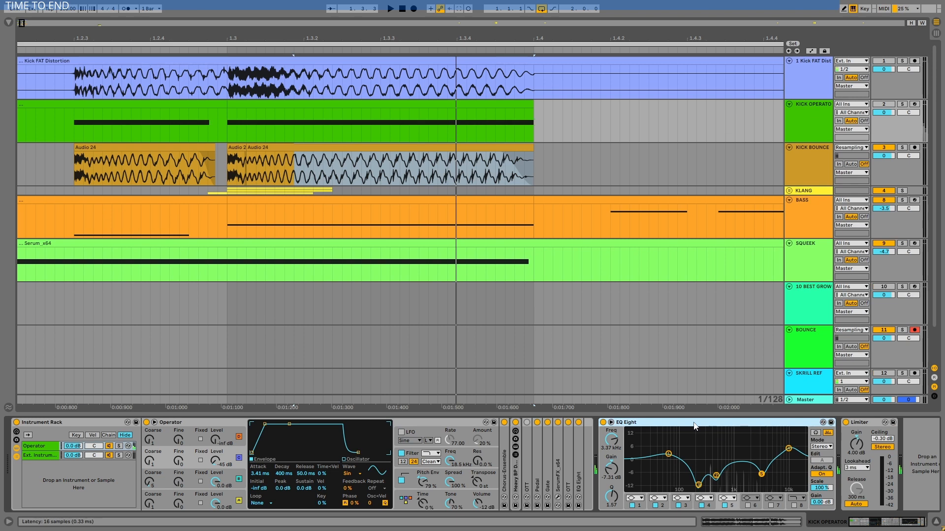
double_click(580, 458)
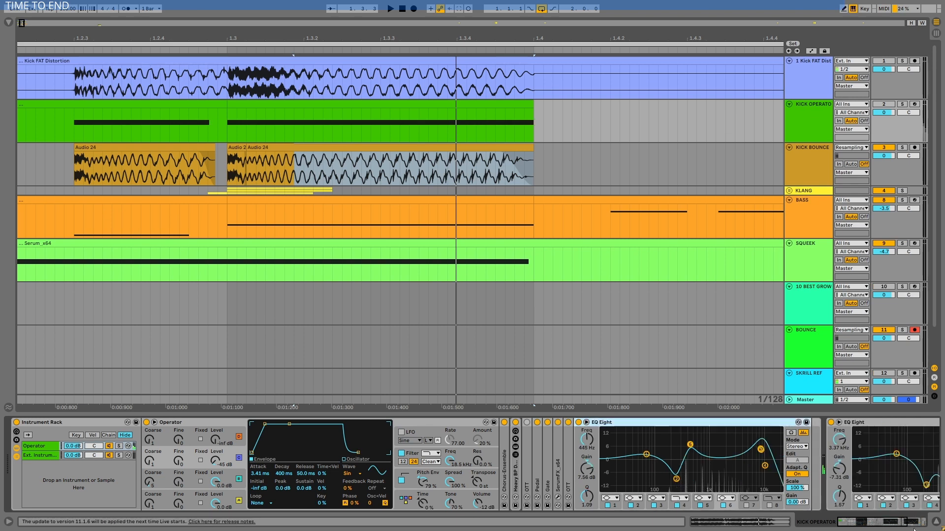
scroll(678, 430, "down", 5)
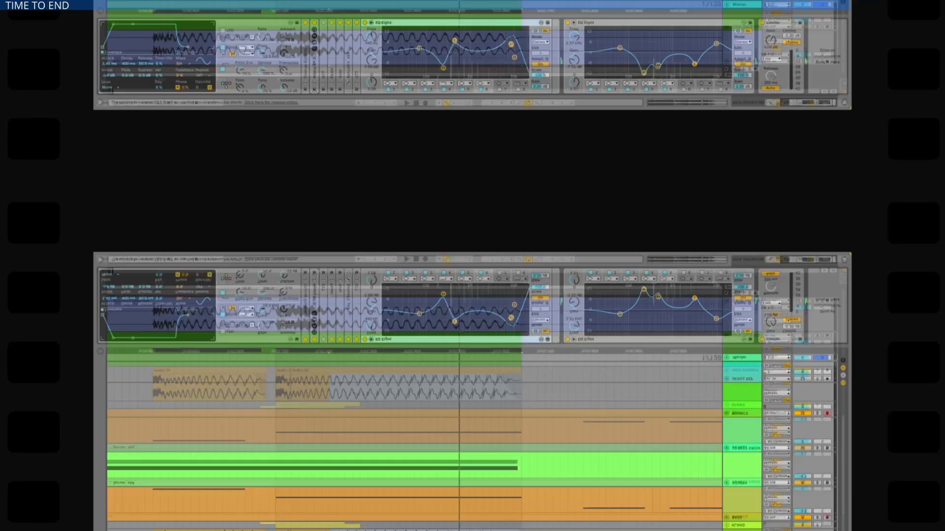